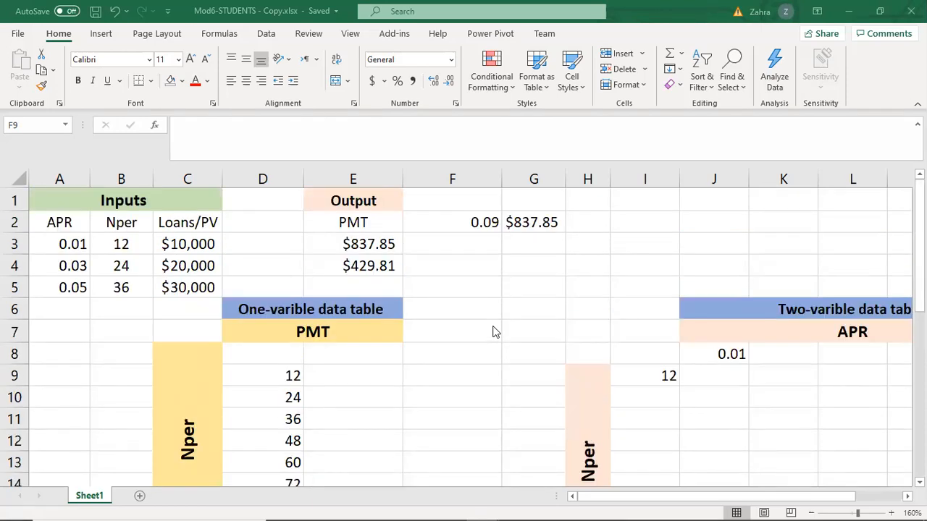
Examine the inputs, the PMT output formula in E3 and the layout of the one-variable data table.
scroll(492, 331, down, 1)
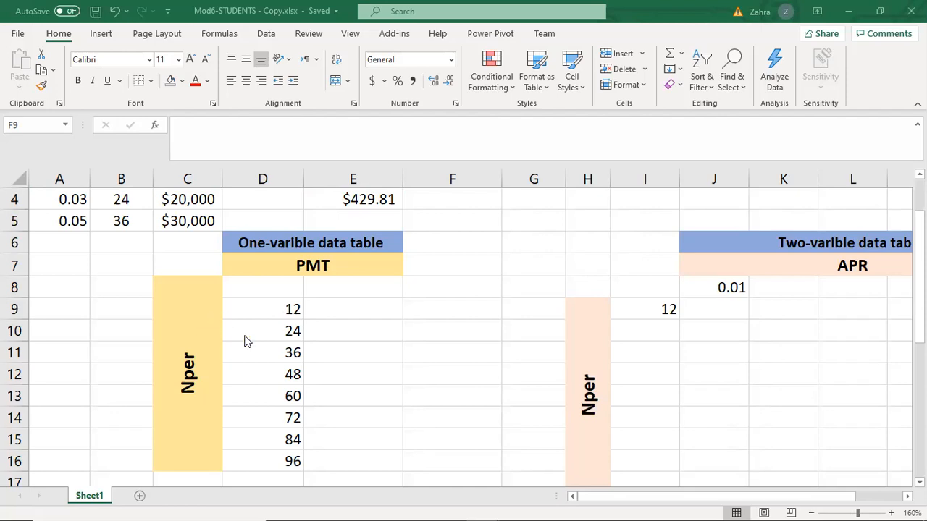
scroll(246, 343, down, 1)
scroll(296, 342, up, 2)
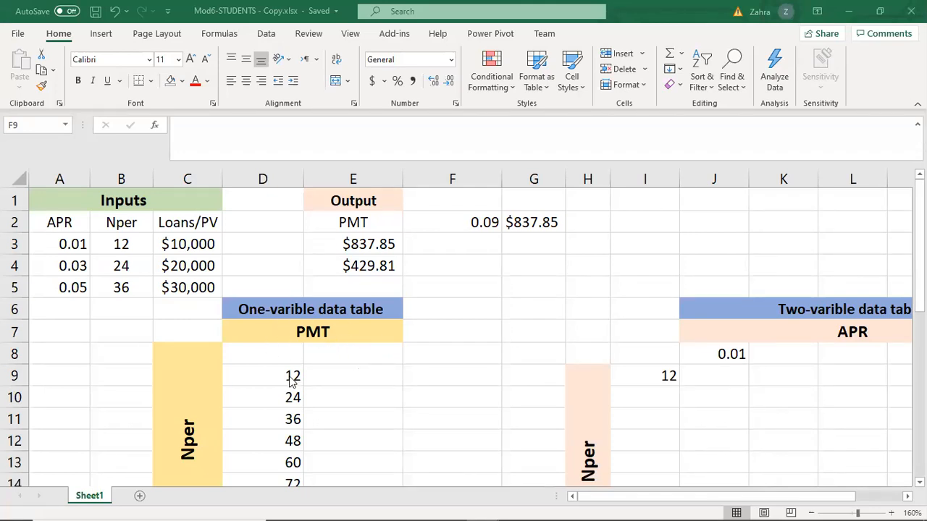
scroll(312, 384, down, 1)
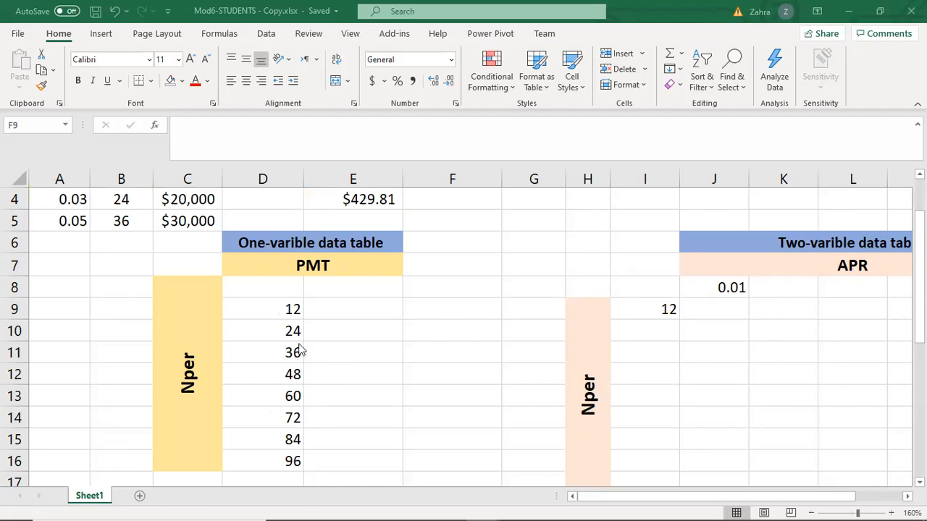
click(364, 310)
click(288, 308)
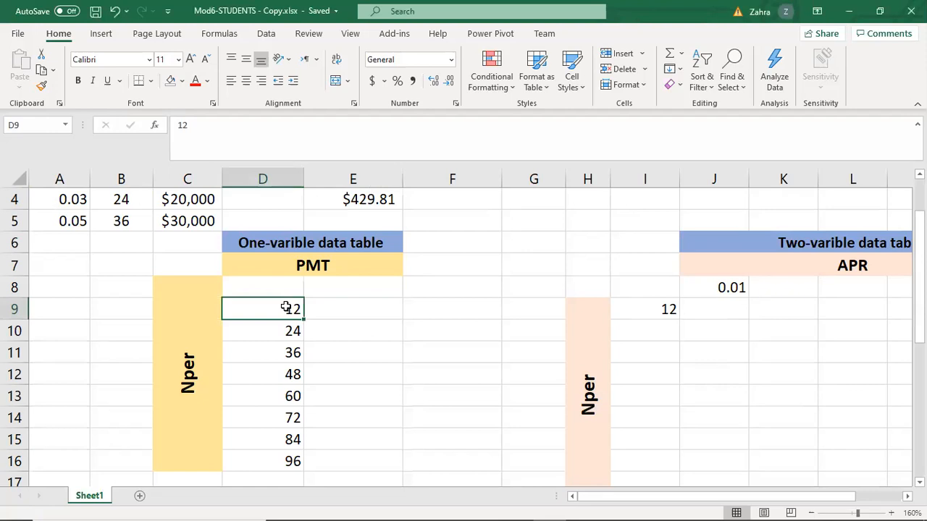
click(285, 344)
click(344, 331)
scroll(353, 329, up, 1)
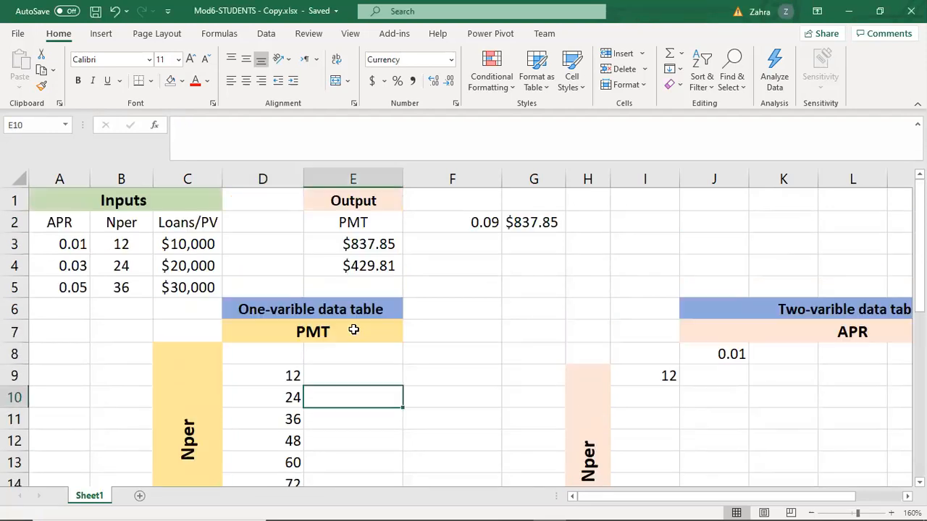
click(354, 245)
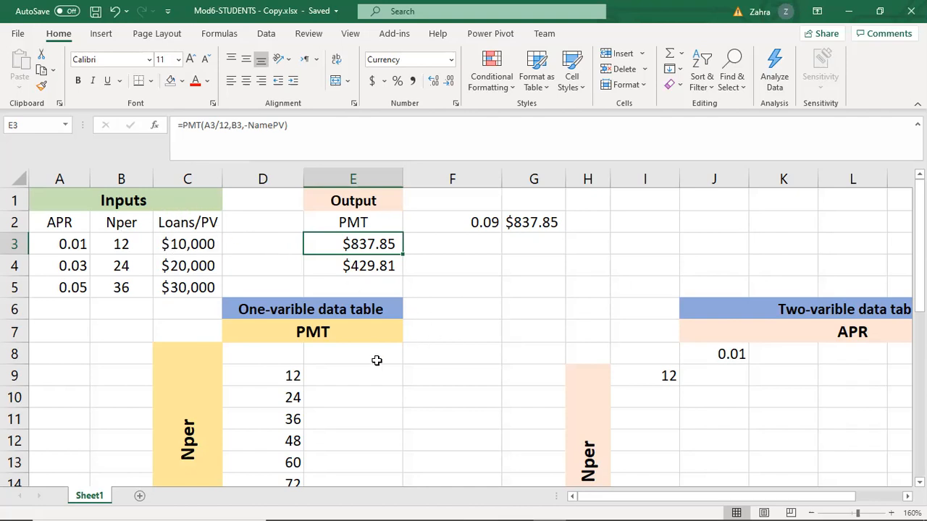
click(355, 368)
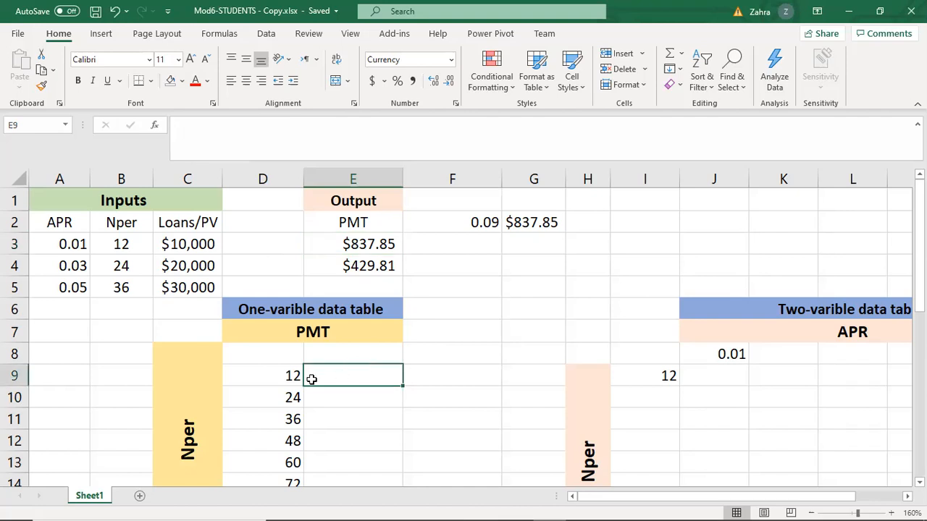
Compare the Nper values in D9:D16 with the empty PMT cells beside them and the loan inputs above.
scroll(377, 375, down, 2)
scroll(383, 365, up, 2)
scroll(290, 373, down, 1)
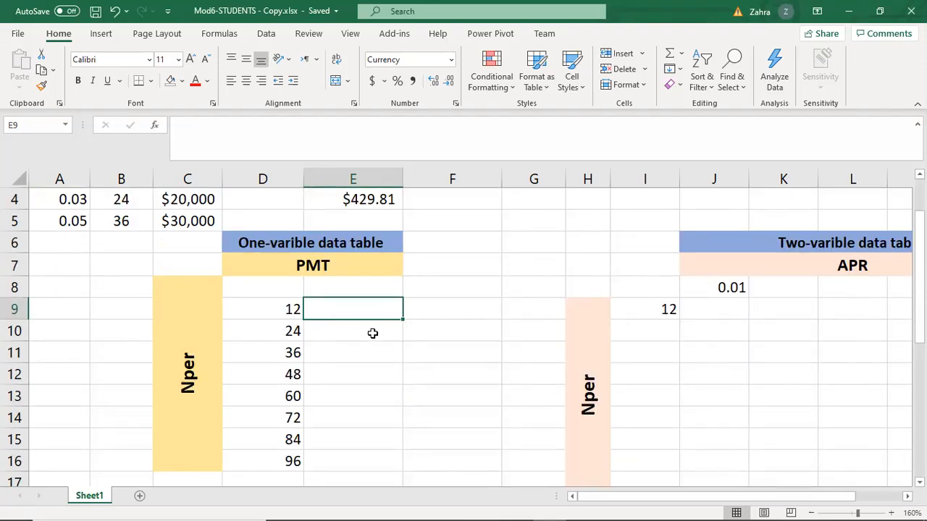
scroll(379, 341, up, 1)
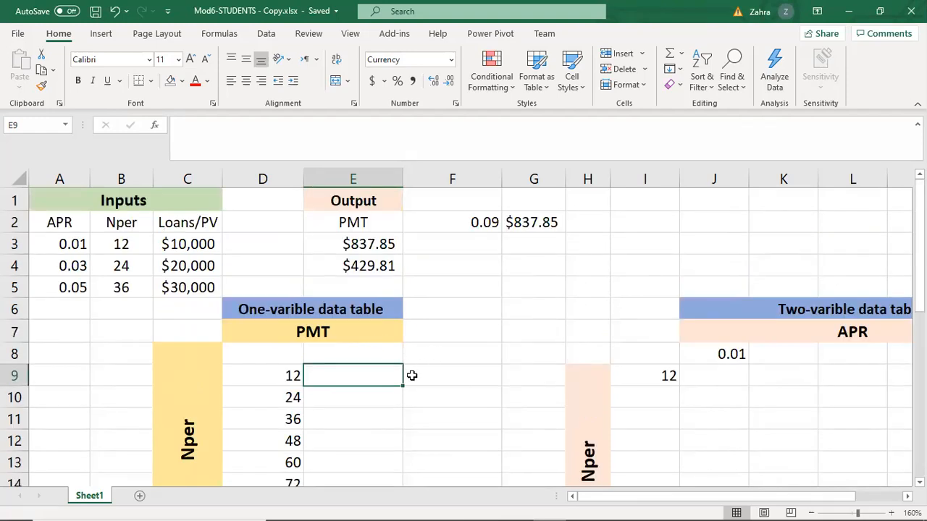
scroll(385, 378, down, 1)
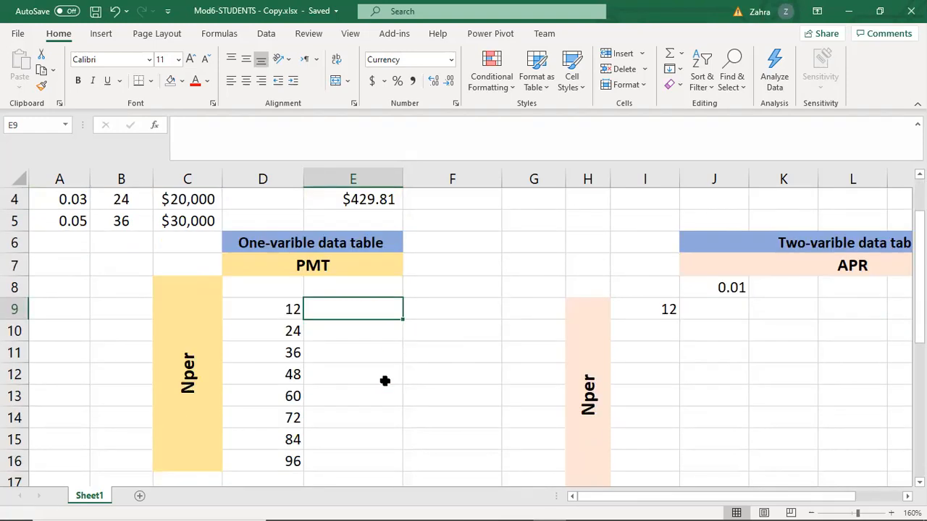
click(269, 310)
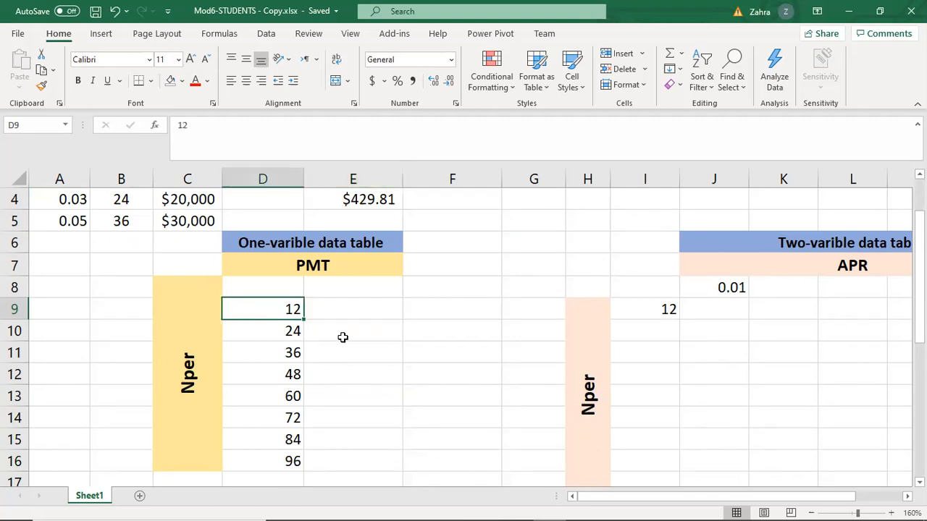
scroll(343, 337, up, 1)
scroll(305, 385, down, 2)
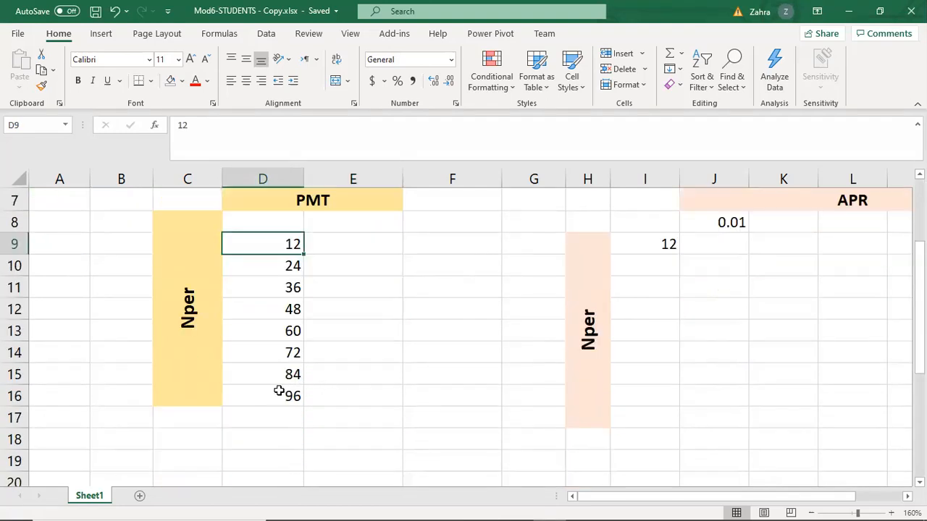
click(277, 403)
scroll(330, 380, up, 2)
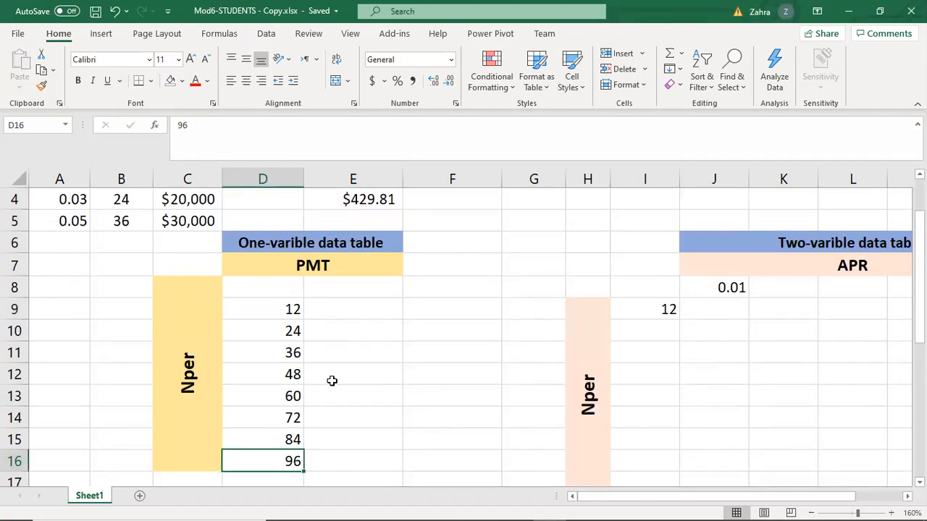
click(336, 377)
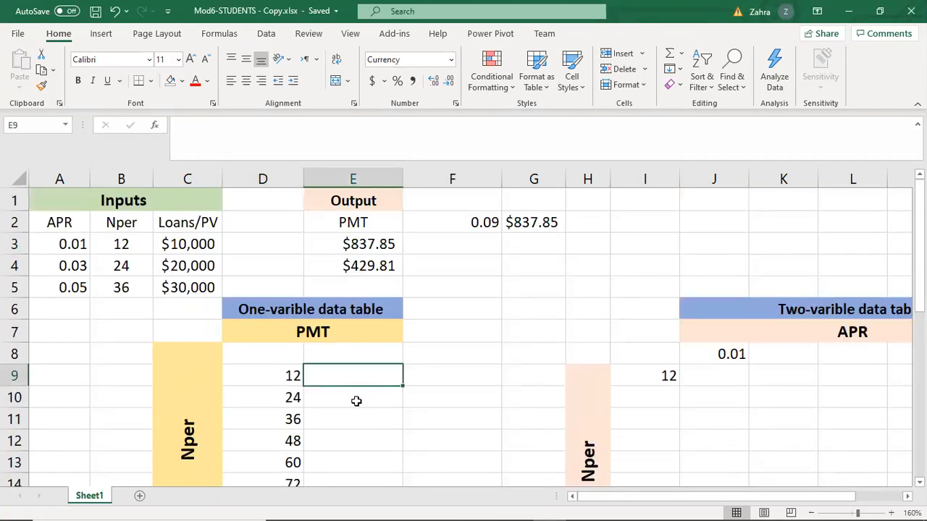
click(355, 401)
click(363, 420)
click(348, 383)
scroll(368, 359, down, 1)
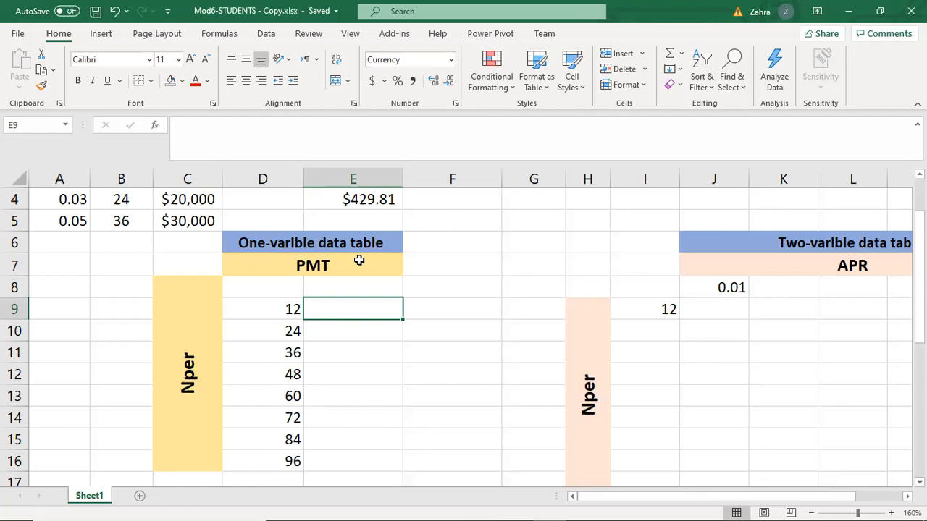
scroll(393, 303, up, 1)
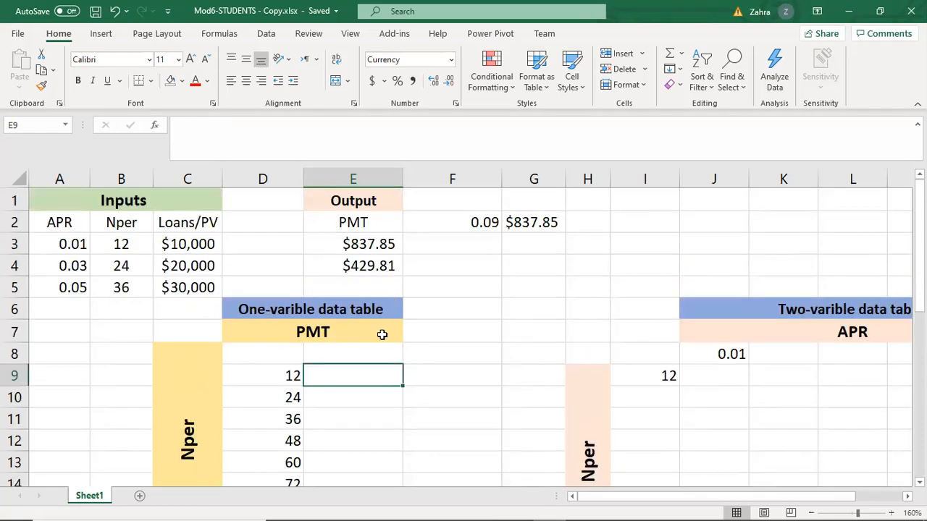
scroll(389, 336, down, 1)
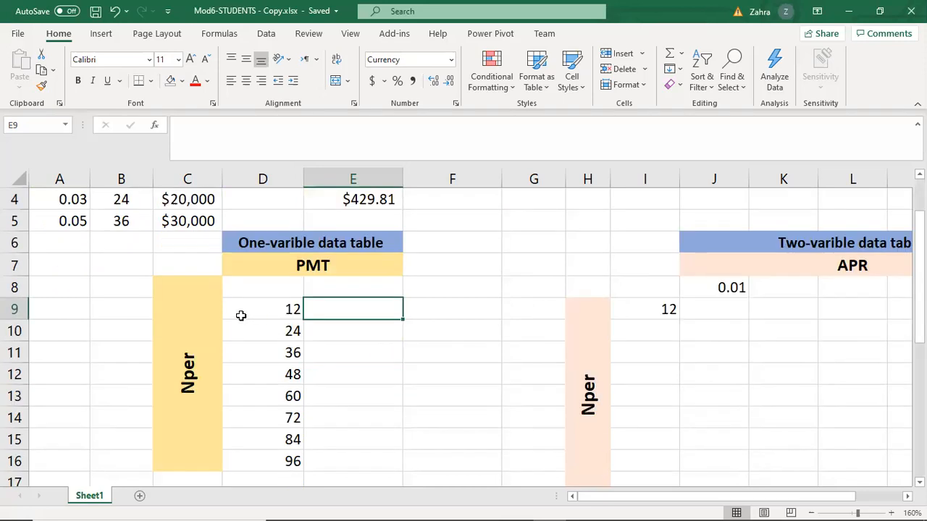
Review the Nper series in D9:D16, the header cell E8 one row above it, and the PMT output in E3.
click(266, 309)
drag(281, 328, 291, 461)
click(337, 314)
drag(275, 314, 290, 461)
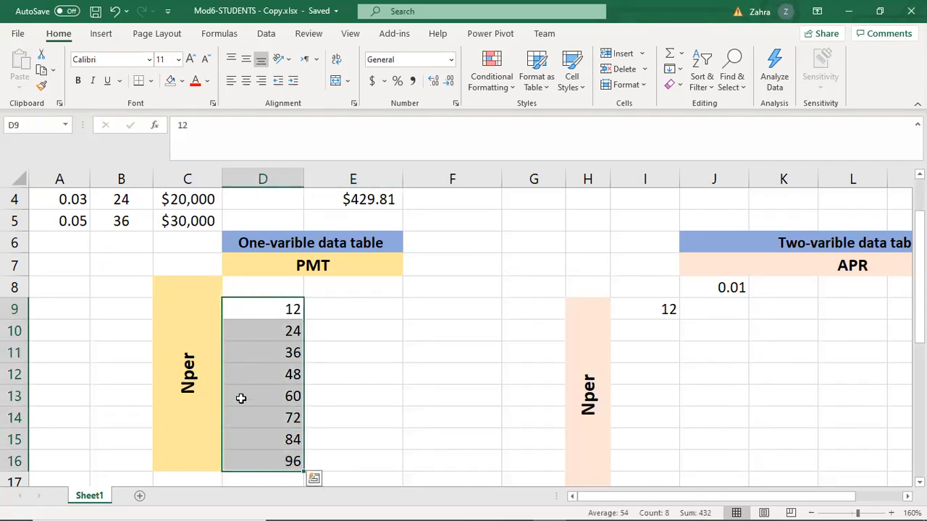
click(279, 307)
key(Return)
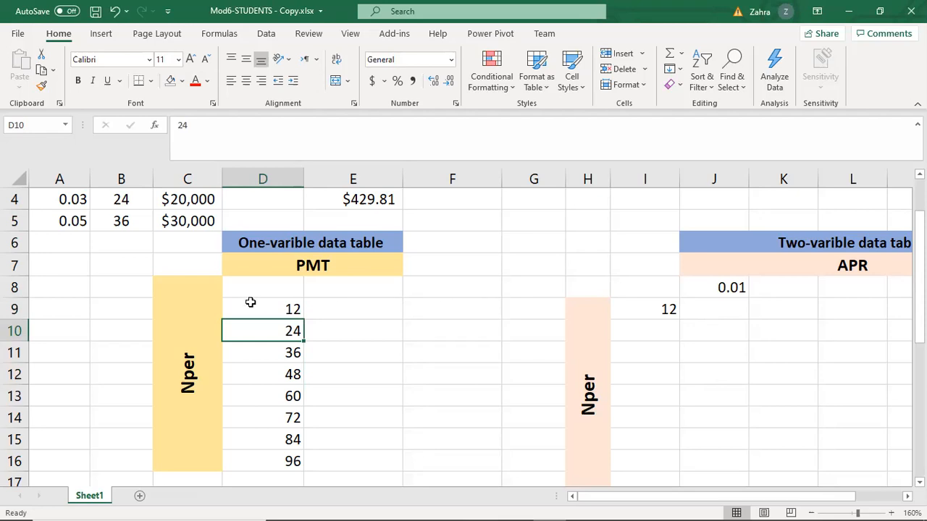
drag(283, 307, 275, 453)
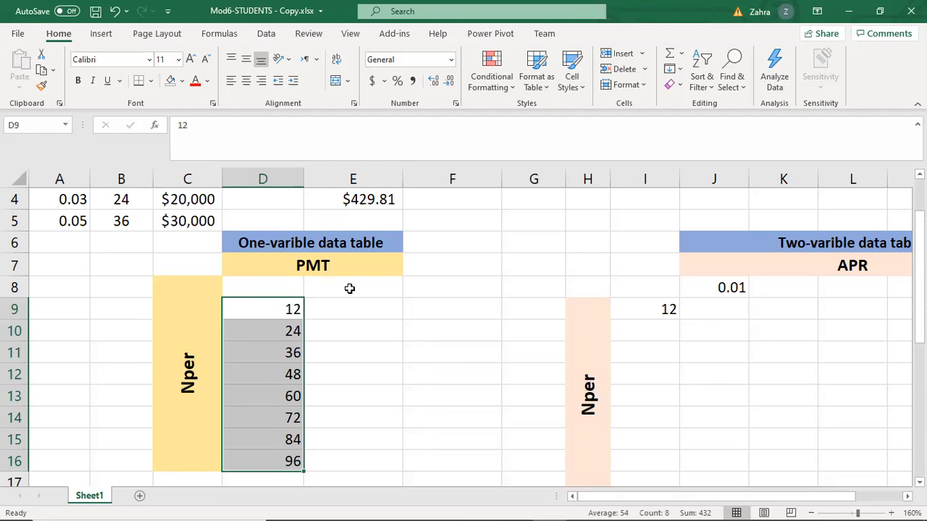
click(349, 288)
click(289, 306)
click(333, 289)
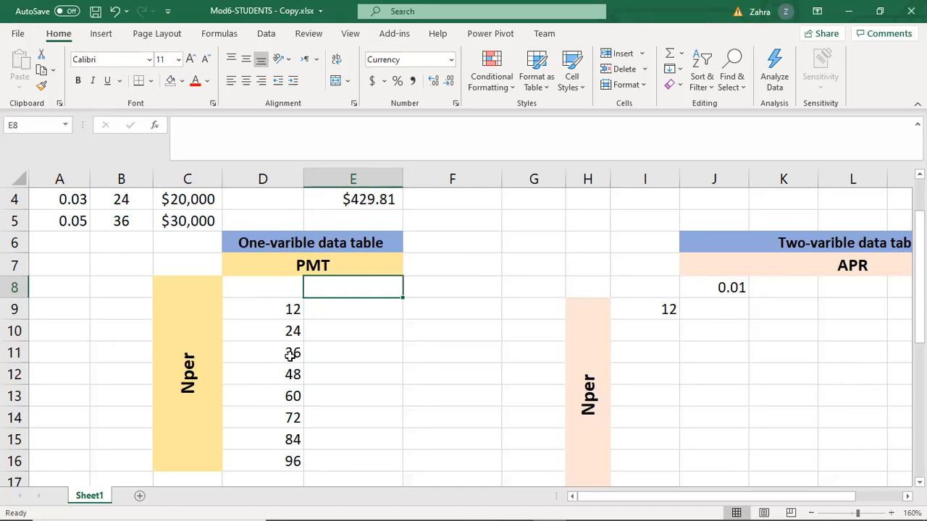
scroll(289, 354, up, 1)
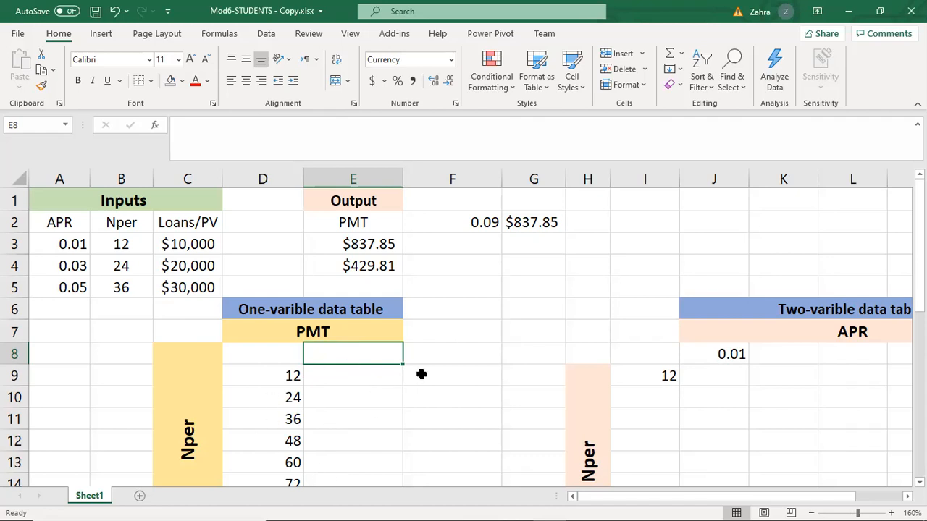
click(346, 244)
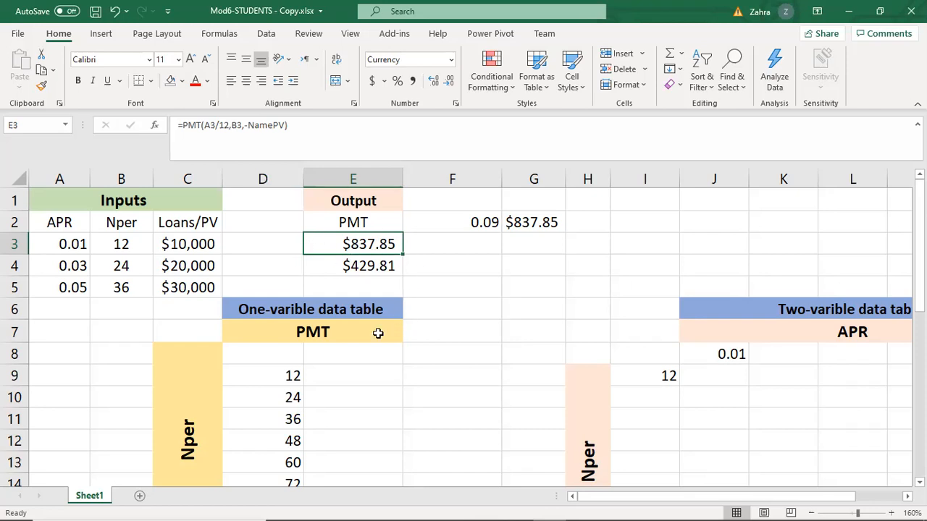
click(349, 354)
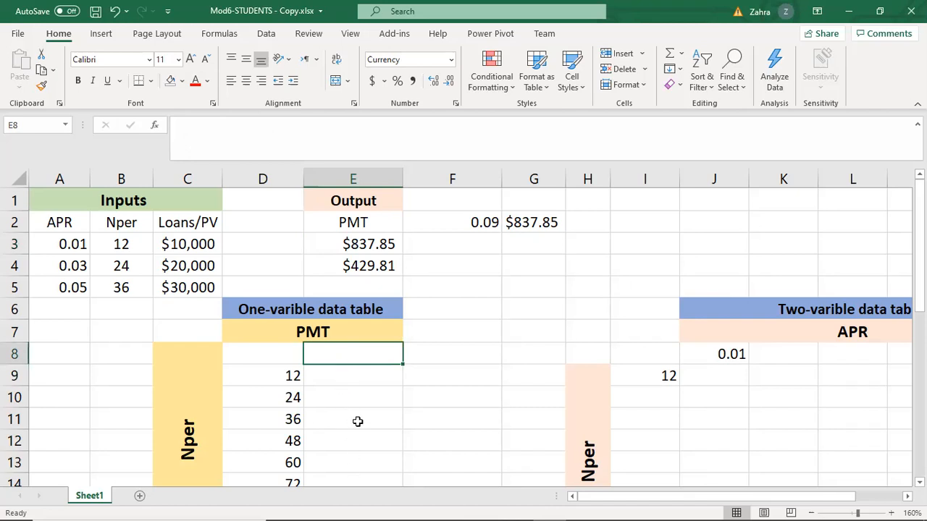
click(348, 246)
Clear the leftover values from cells E4, F2 and G2, keeping the PMT output in E3.
click(388, 267)
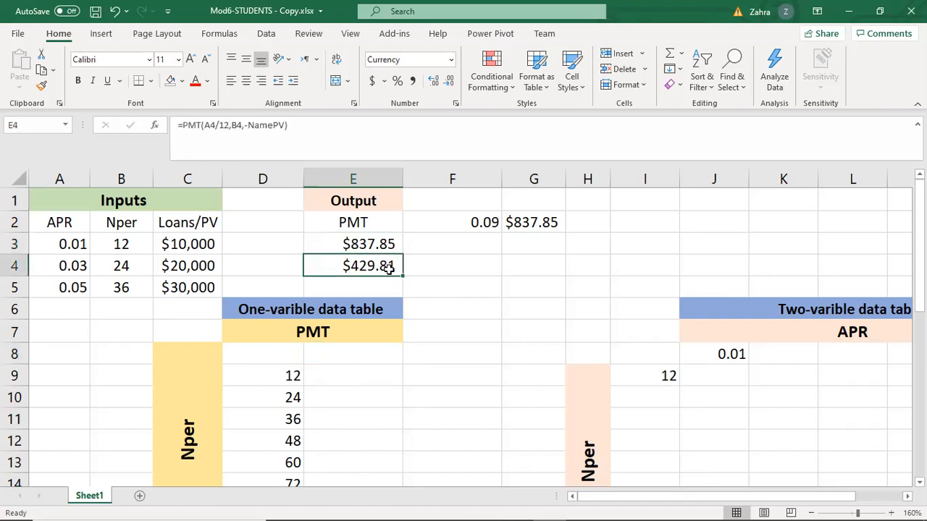
key(Delete)
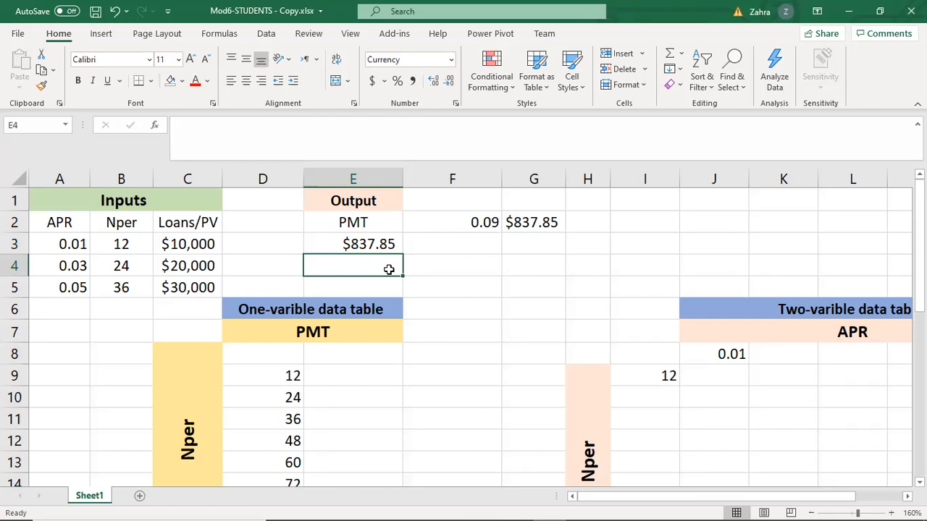
click(470, 223)
key(Delete)
click(522, 217)
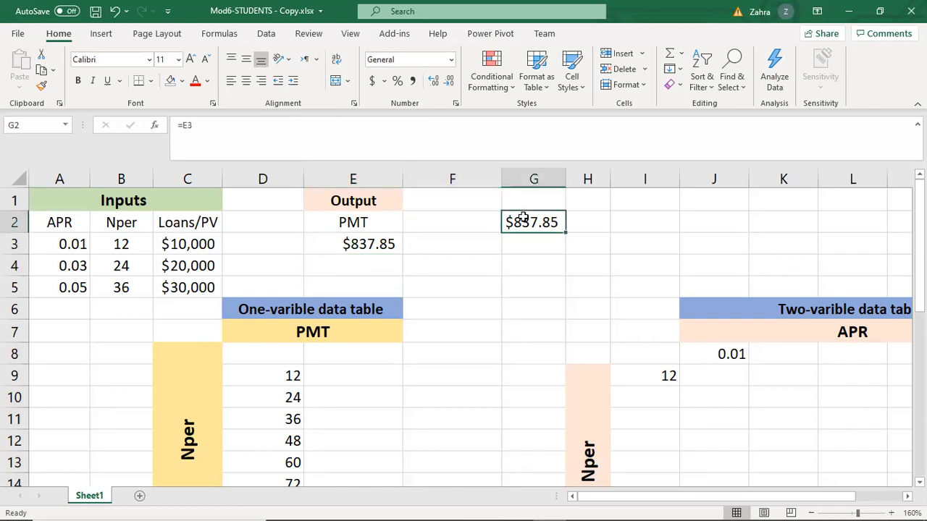
key(Delete)
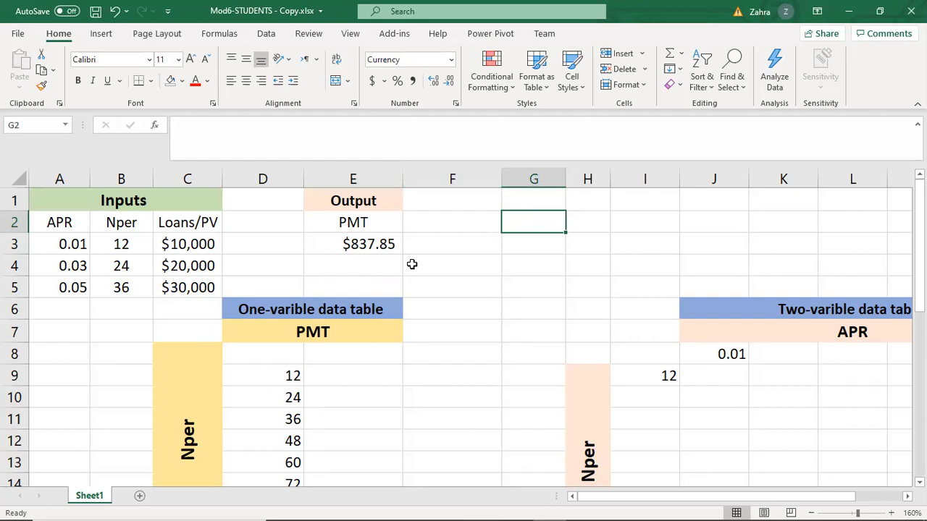
Check the PMT formula in E3, and link the one-variable table's header cell E8 to it with =E3.
click(379, 241)
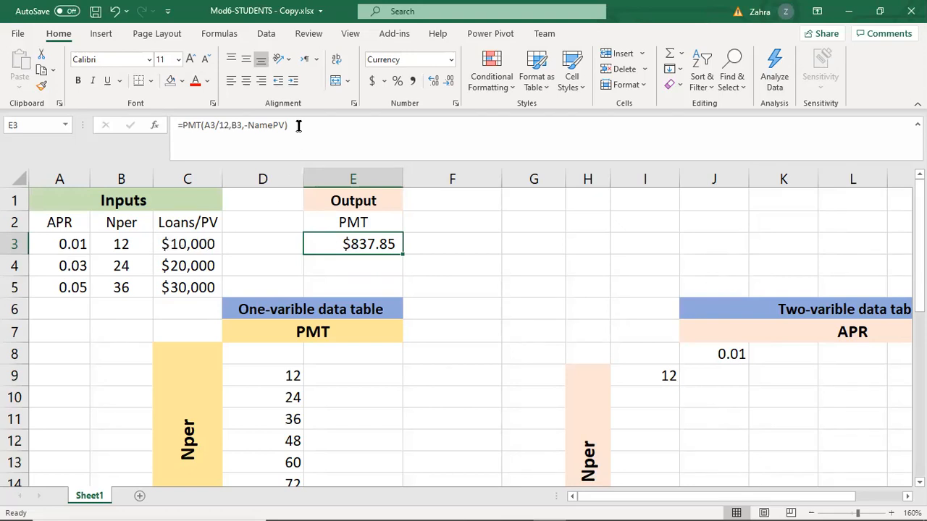
drag(300, 124, 175, 123)
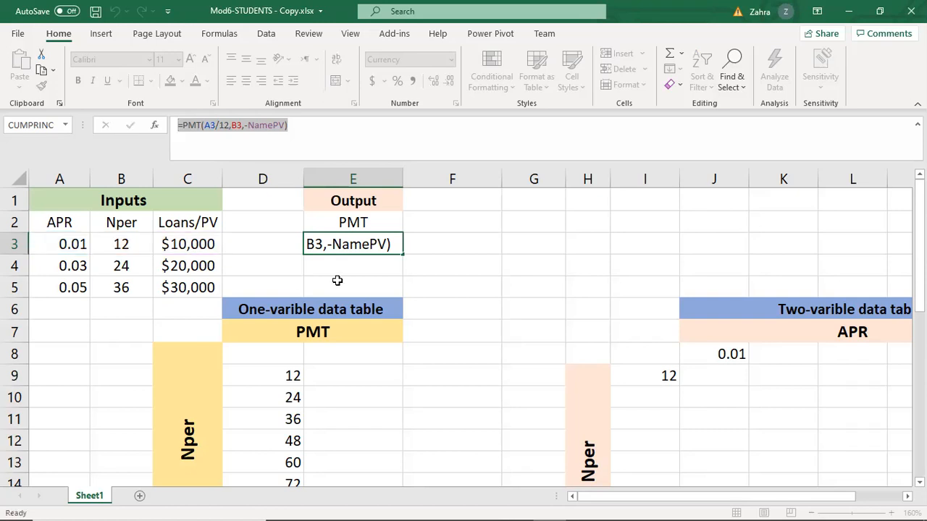
key(ctrl+Return)
click(390, 263)
click(373, 243)
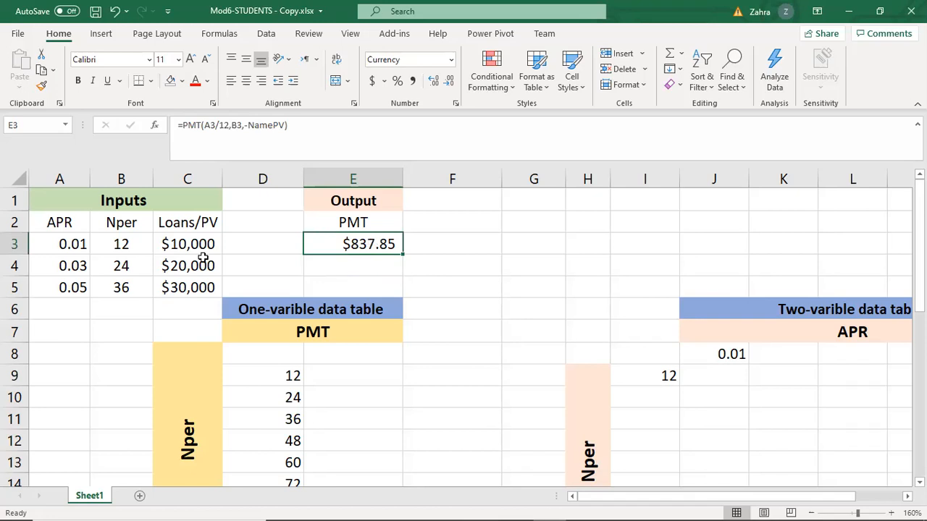
click(363, 355)
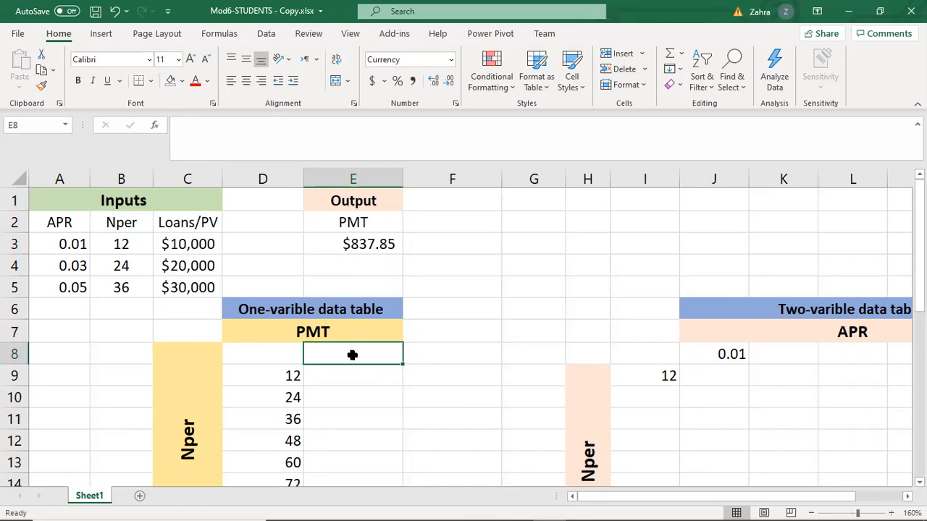
text(=)
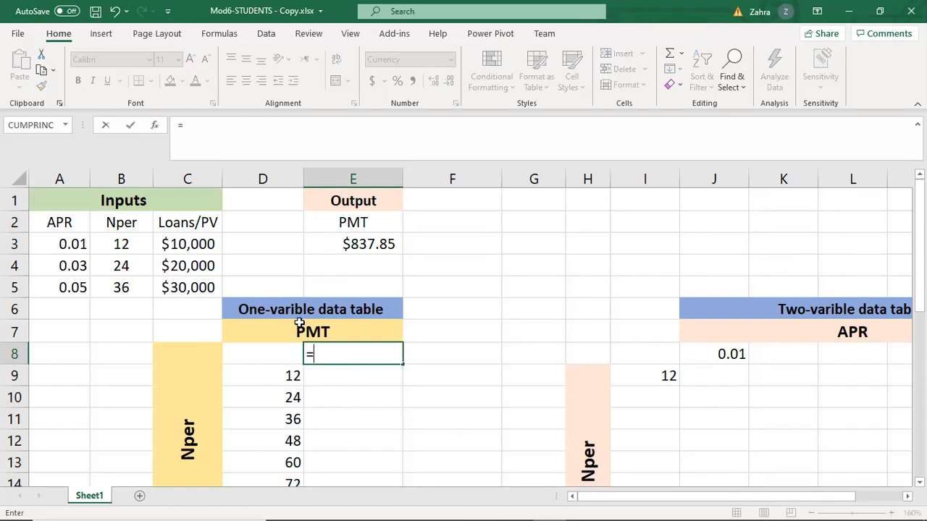
click(366, 245)
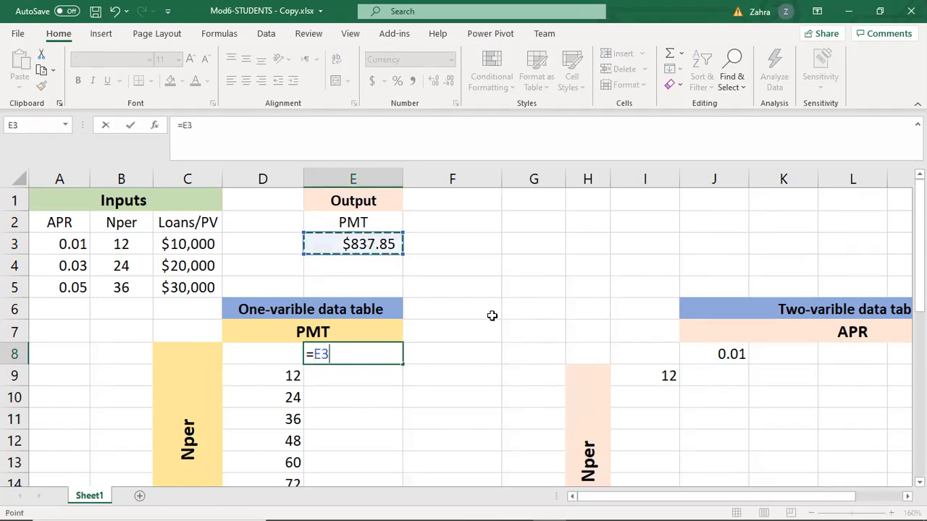
key(Return)
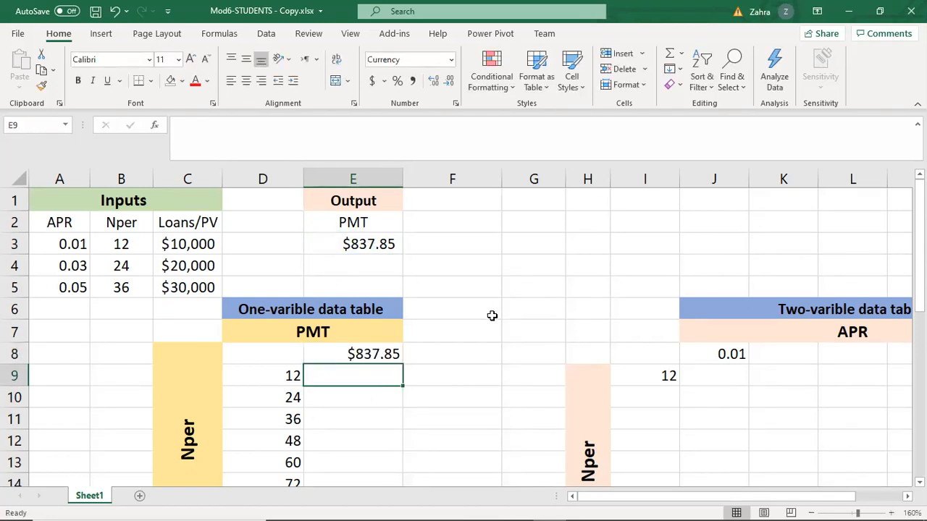
Clear the extra APR, Nper and loan inputs in A4:C5, keeping row 3, and save the workbook.
click(369, 353)
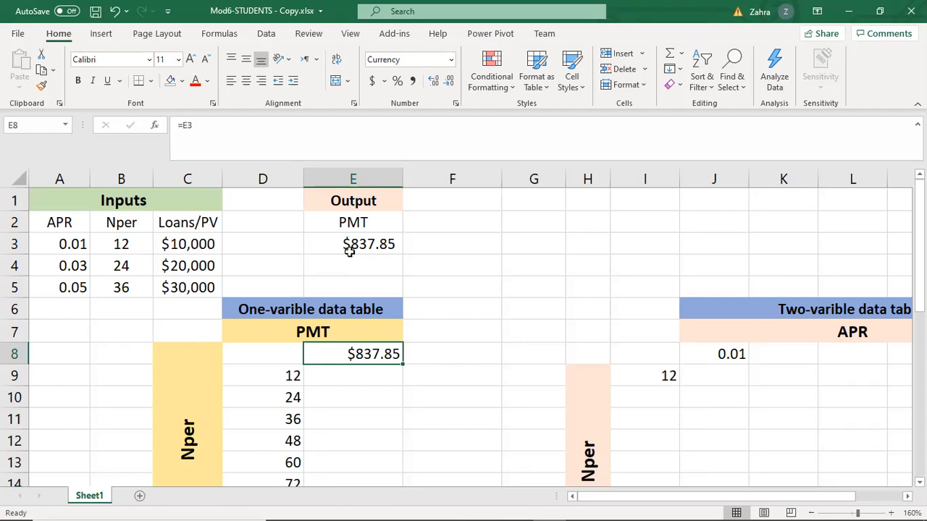
drag(59, 265, 189, 288)
key(Delete)
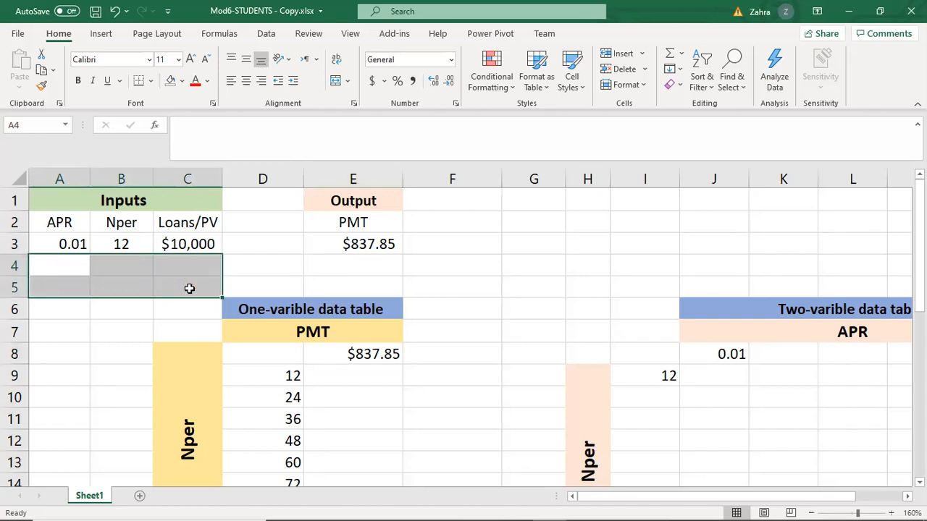
click(317, 266)
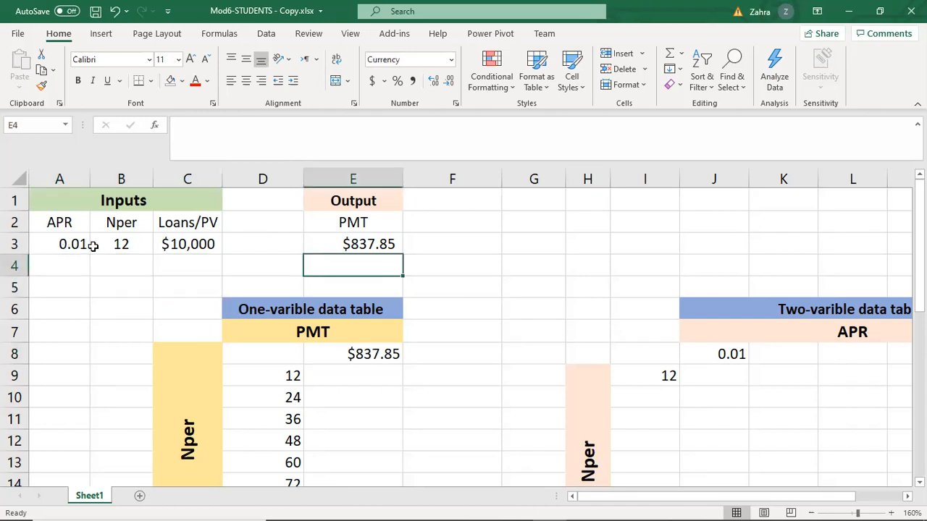
click(479, 278)
key(ctrl+s)
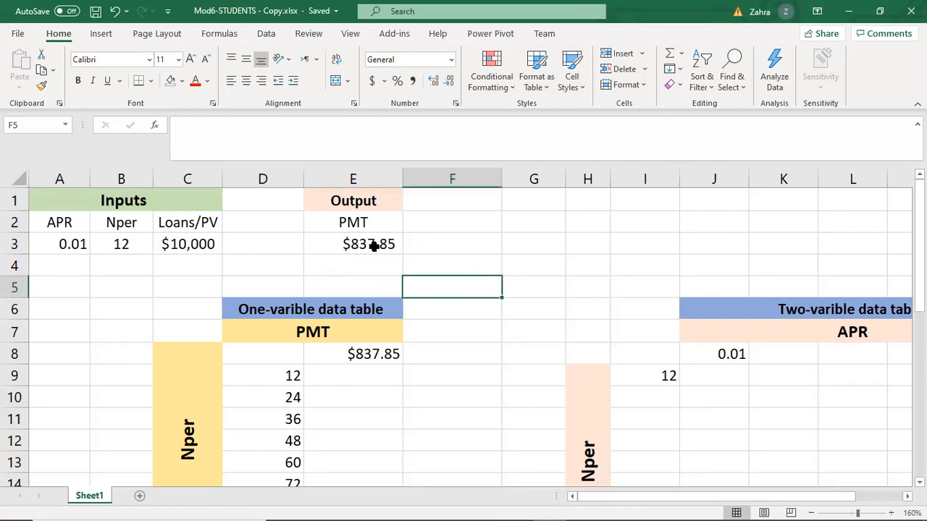
Compare the Nper values in D9:D16 with the empty PMT cells beside them, the header cell E8 and the remaining inputs in row 3.
scroll(329, 376, down, 1)
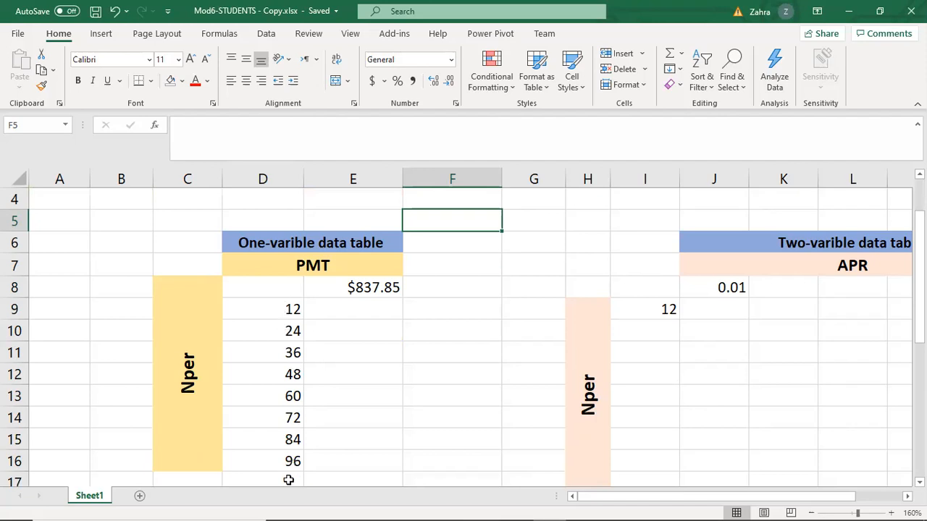
click(369, 310)
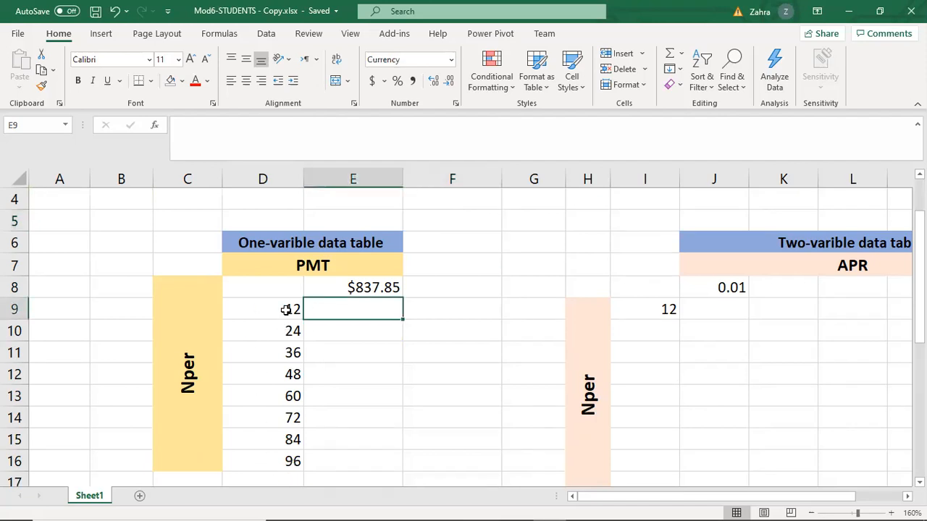
click(284, 331)
click(281, 375)
scroll(299, 375, up, 1)
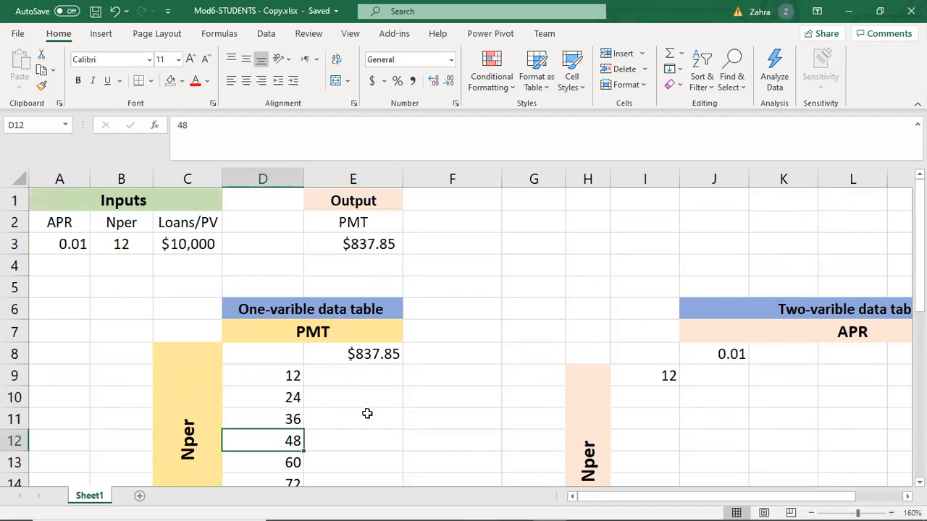
scroll(374, 396, down, 1)
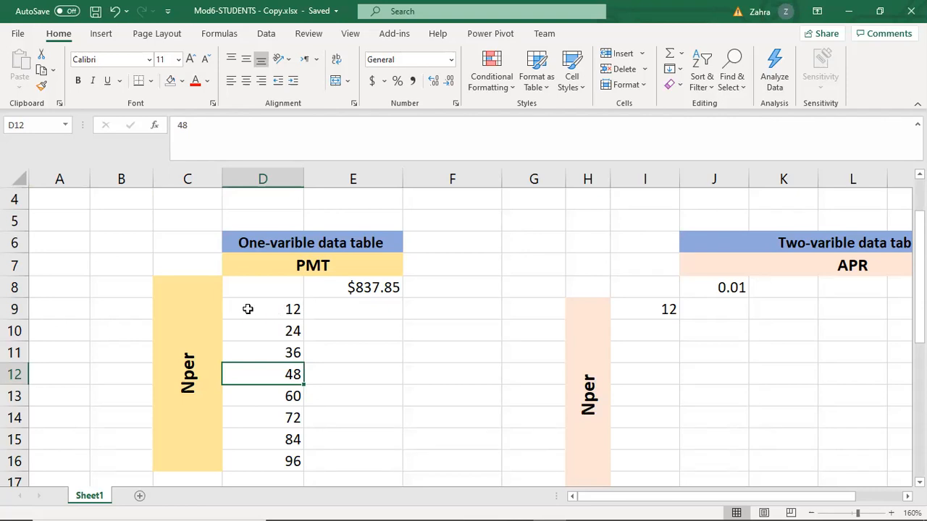
click(277, 312)
click(284, 338)
scroll(298, 387, up, 1)
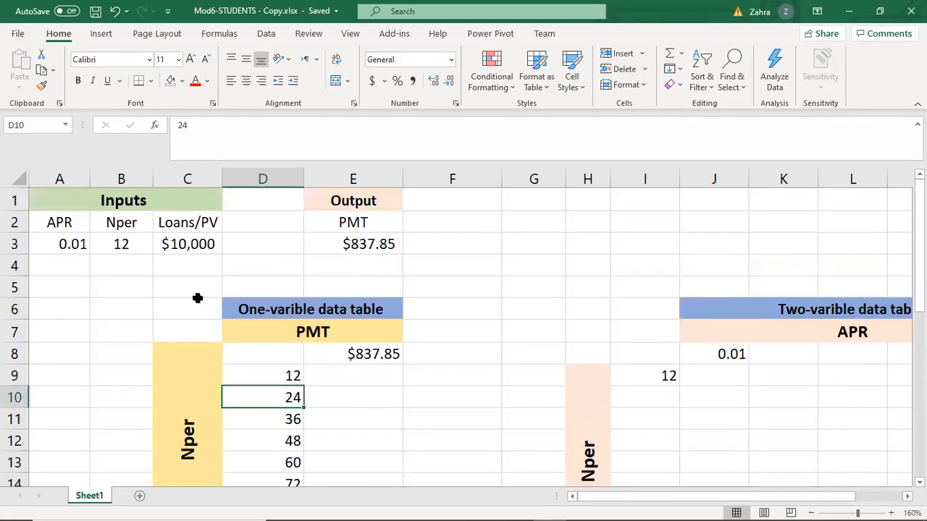
click(356, 369)
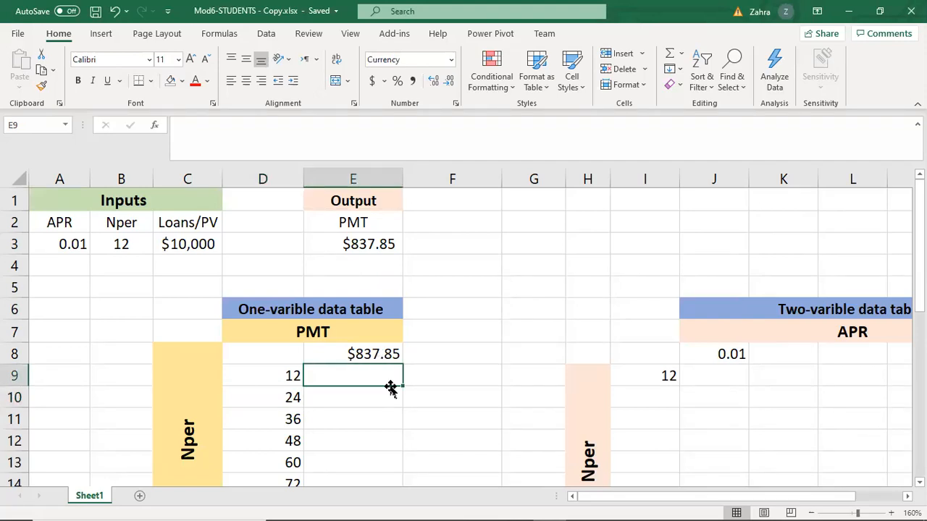
click(286, 375)
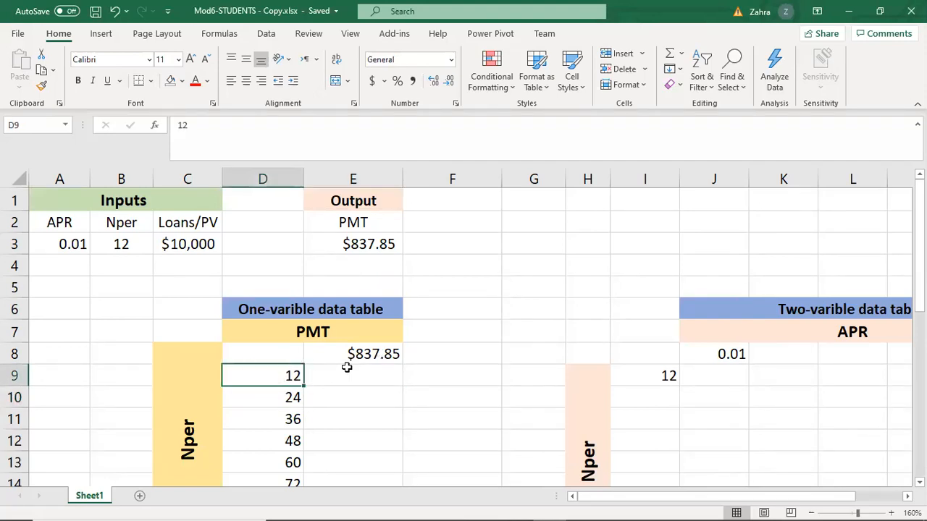
click(369, 374)
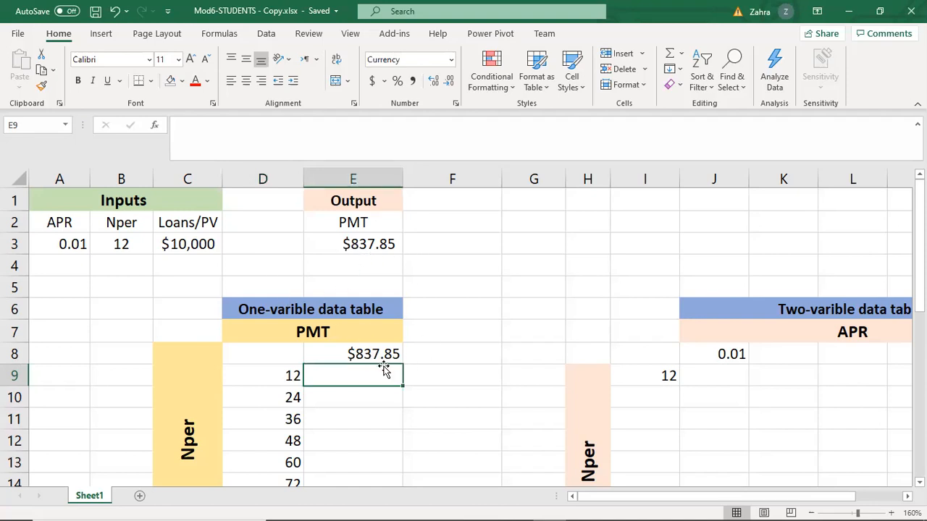
scroll(382, 326, down, 1)
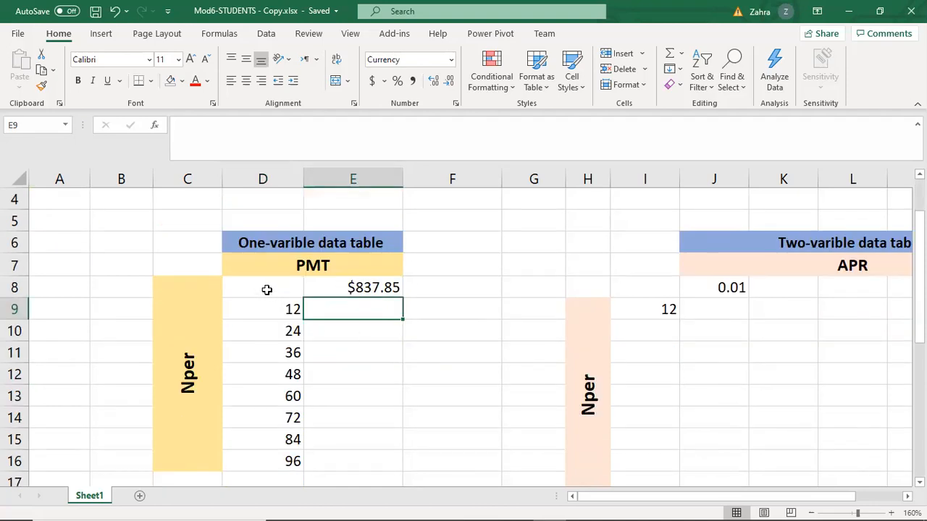
Create a what-if data table over D8:E16 with B3 as the column input cell and no row input cell.
click(262, 284)
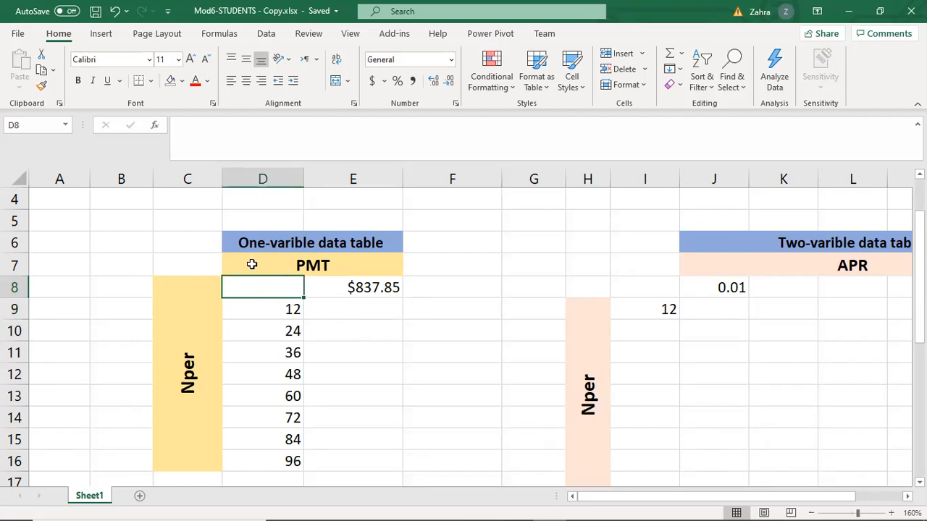
drag(266, 287, 374, 456)
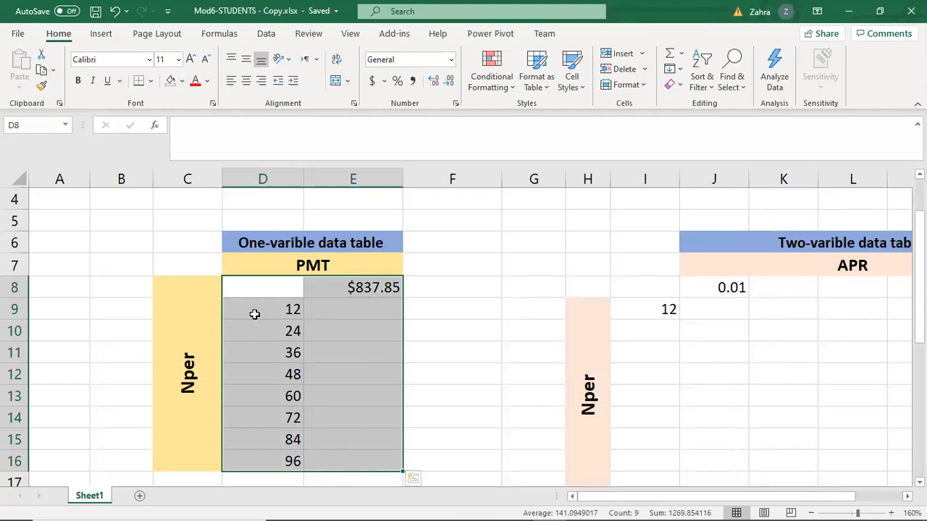
click(265, 33)
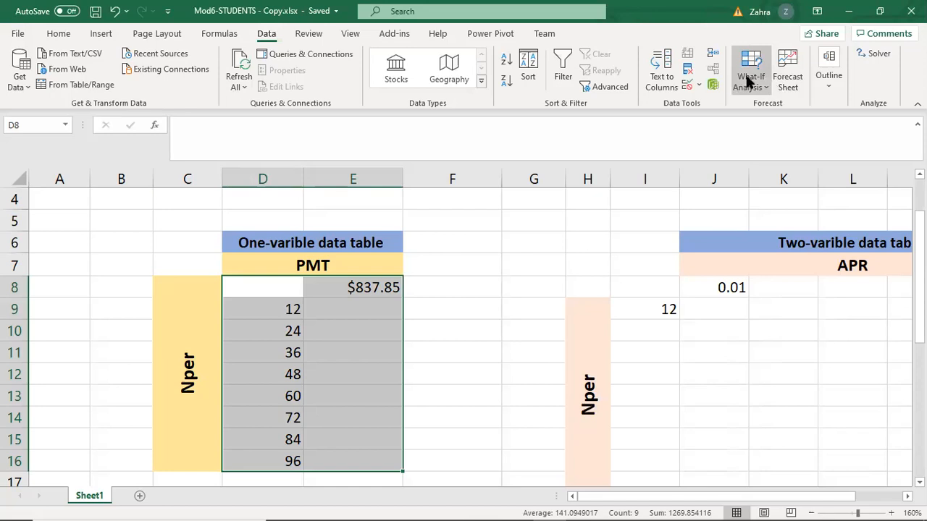
click(769, 87)
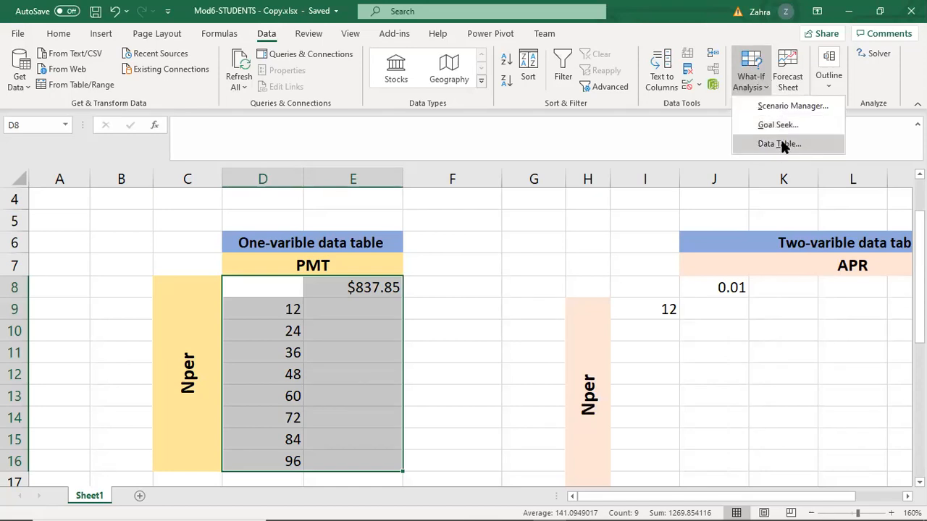
click(778, 144)
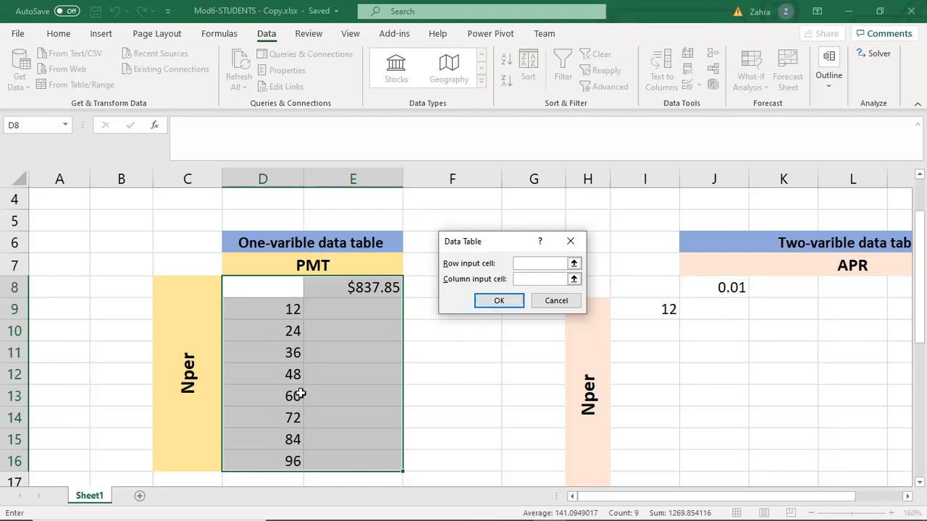
scroll(376, 321, up, 1)
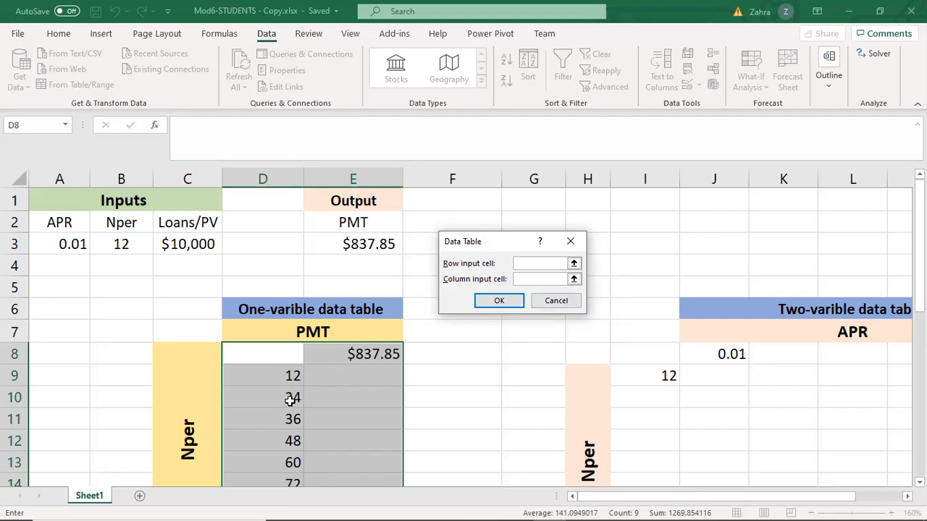
click(123, 246)
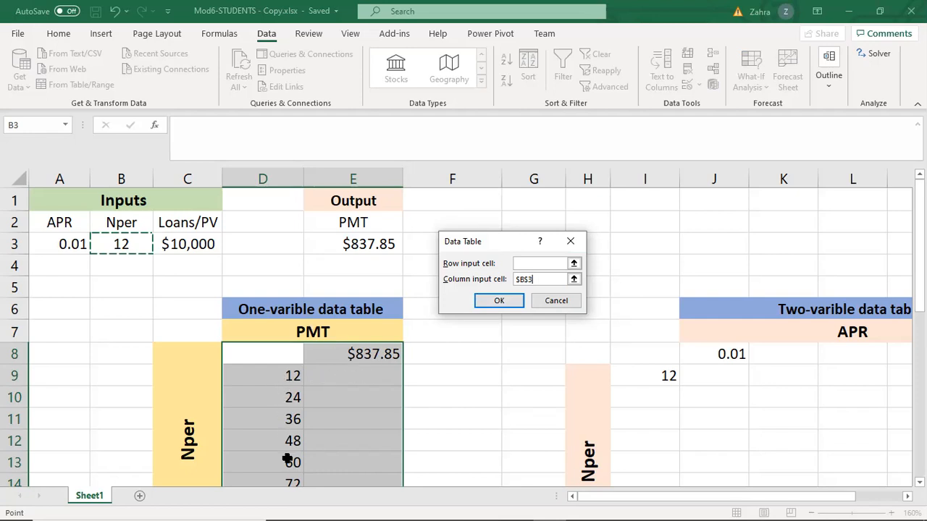
click(499, 303)
Examine the calculated payments in E9:E16 and their TABLE formula, comparing E9 with the PMT output in E3.
scroll(414, 386, down, 2)
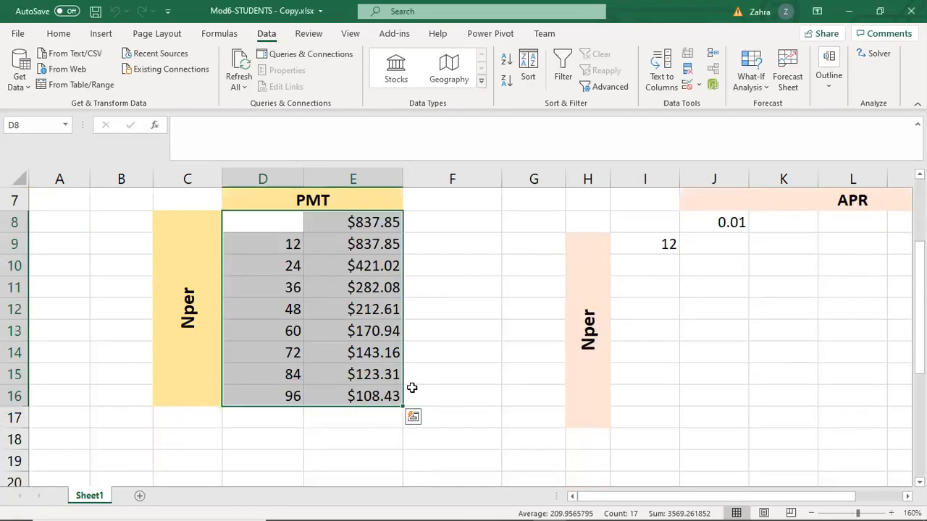
click(384, 372)
scroll(388, 351, up, 1)
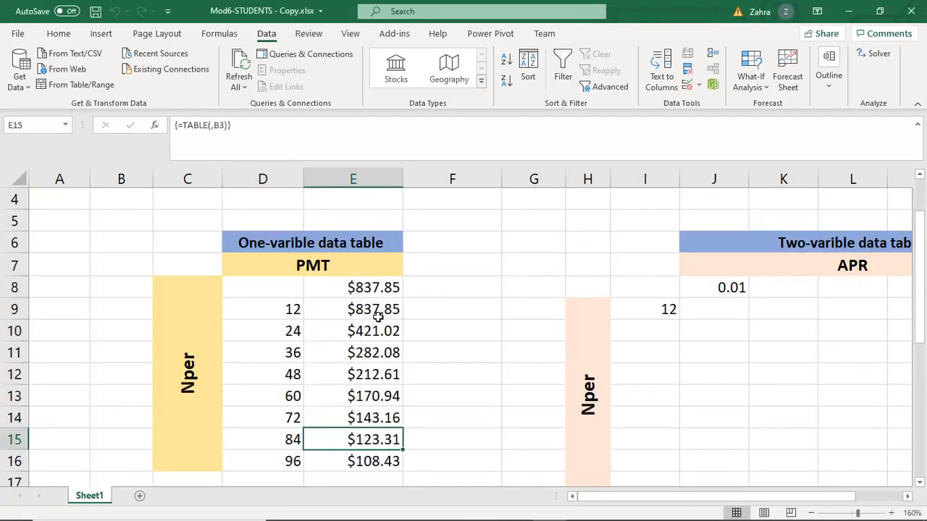
scroll(405, 327, up, 1)
scroll(435, 334, down, 1)
scroll(451, 325, up, 1)
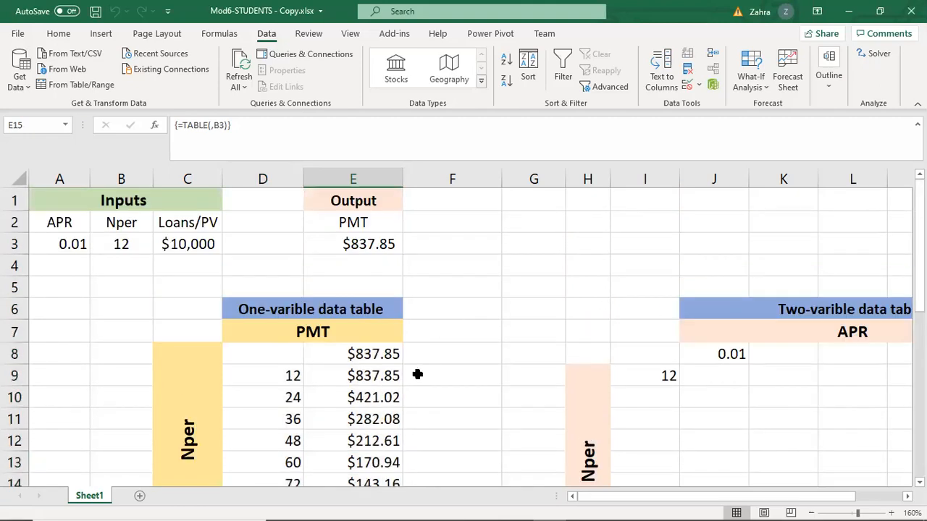
click(362, 375)
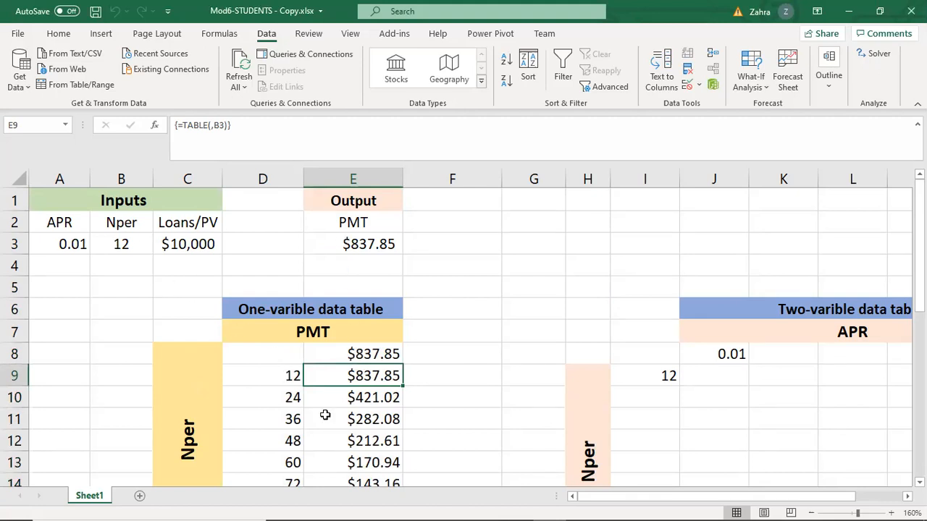
scroll(349, 355, down, 1)
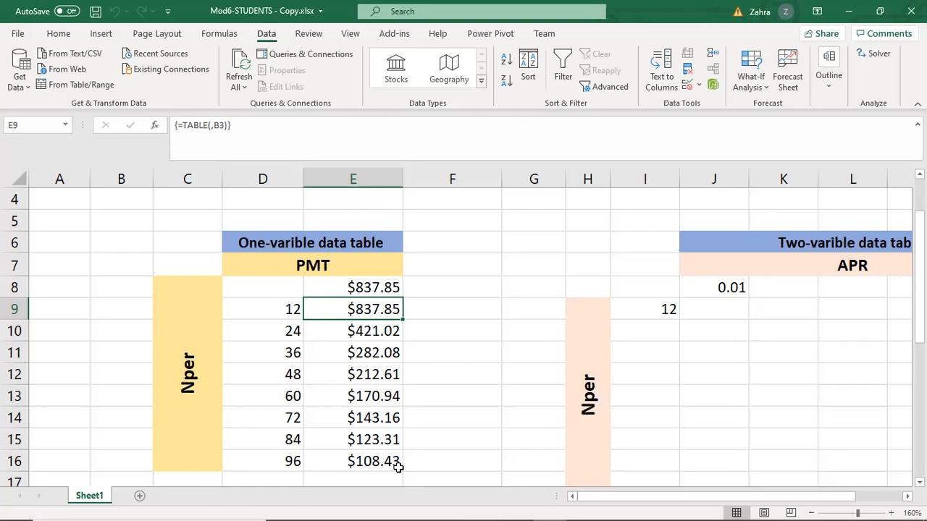
click(466, 335)
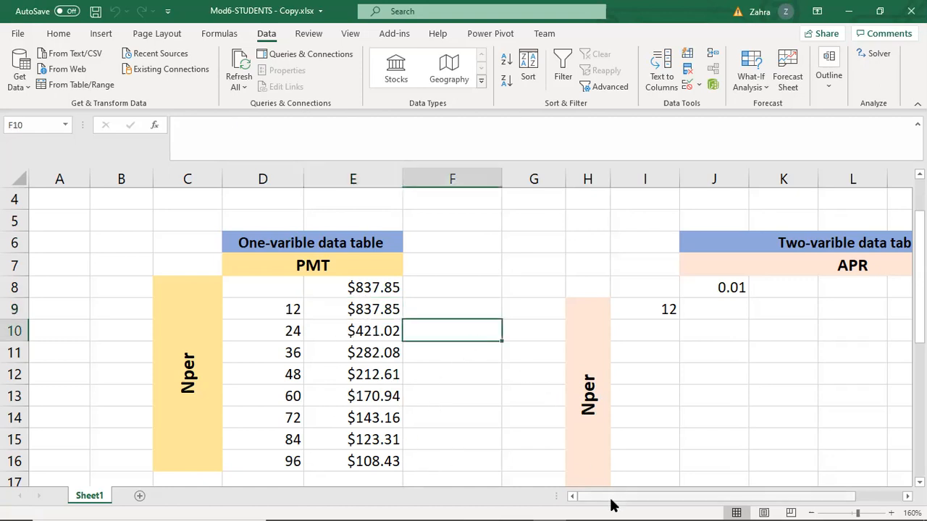
Fill a linear Nper series for the two-variable table, starting at I9 and running along the row with a step value of 12.
scroll(665, 340, right, 2)
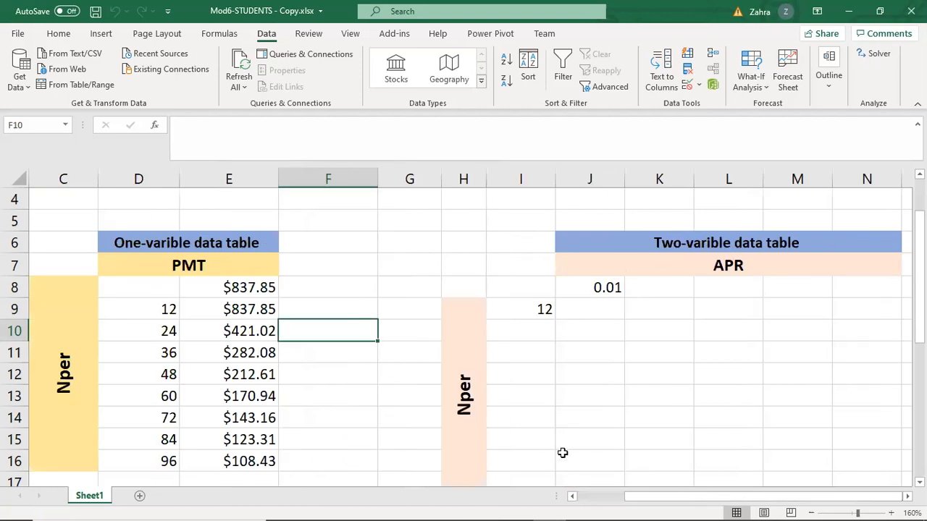
scroll(509, 364, left, 2)
scroll(509, 364, up, 1)
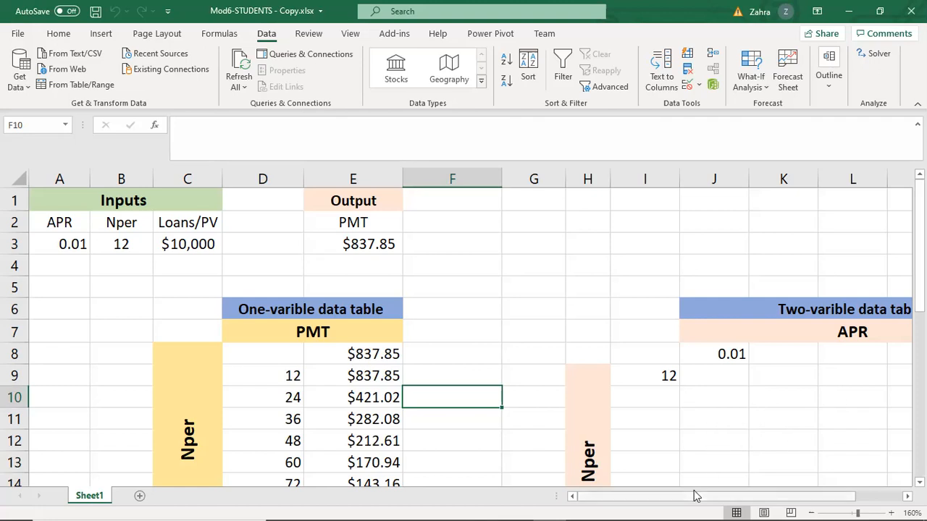
scroll(291, 422, down, 2)
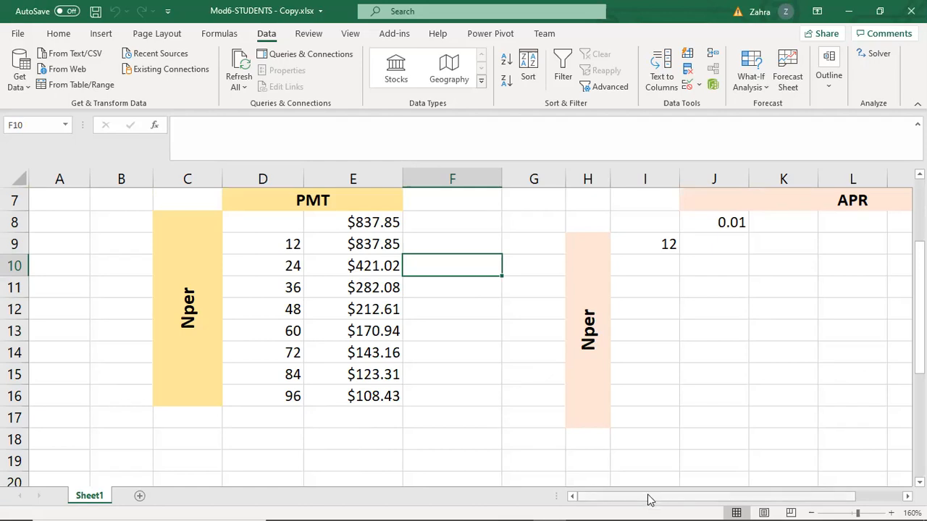
scroll(650, 499, right, 2)
scroll(655, 330, up, 1)
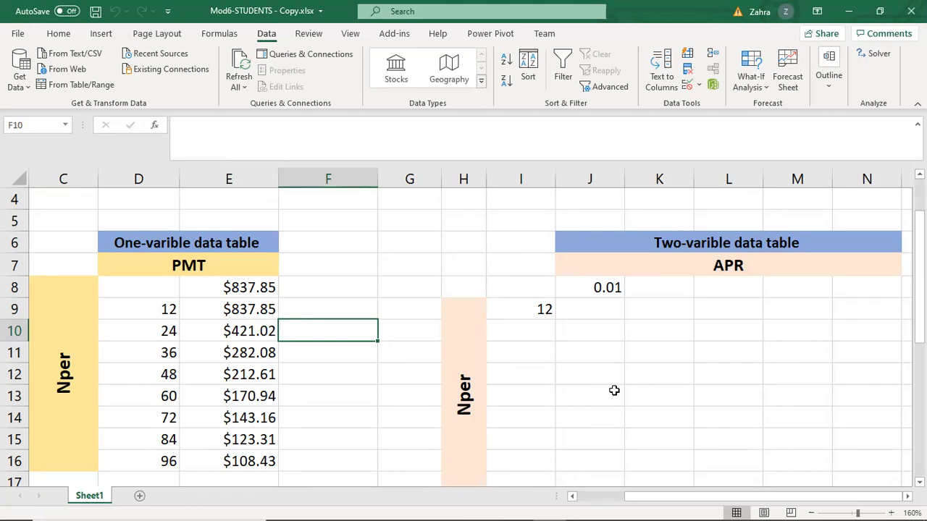
click(544, 310)
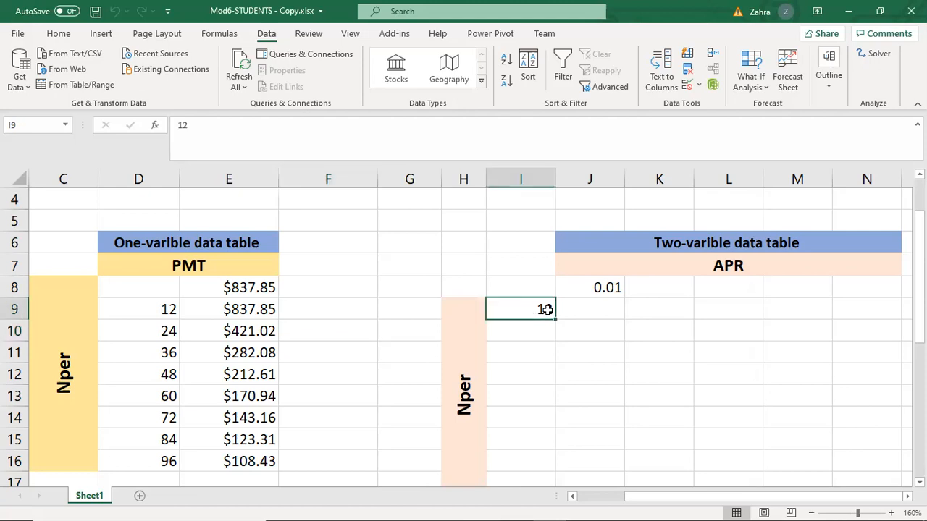
click(58, 33)
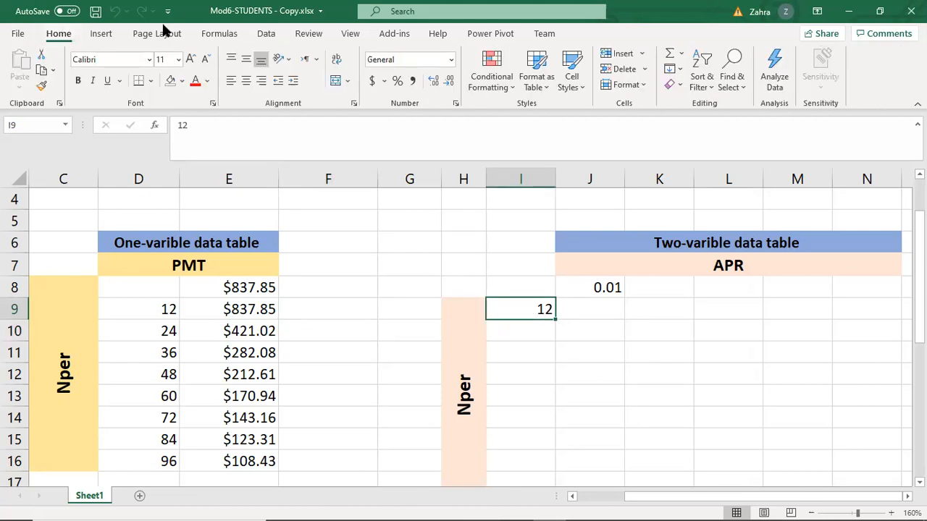
click(671, 69)
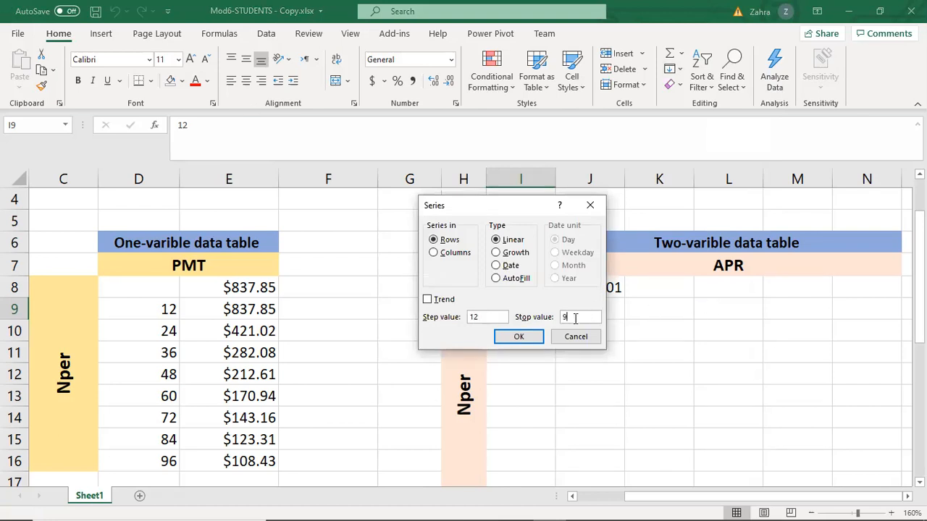
click(518, 337)
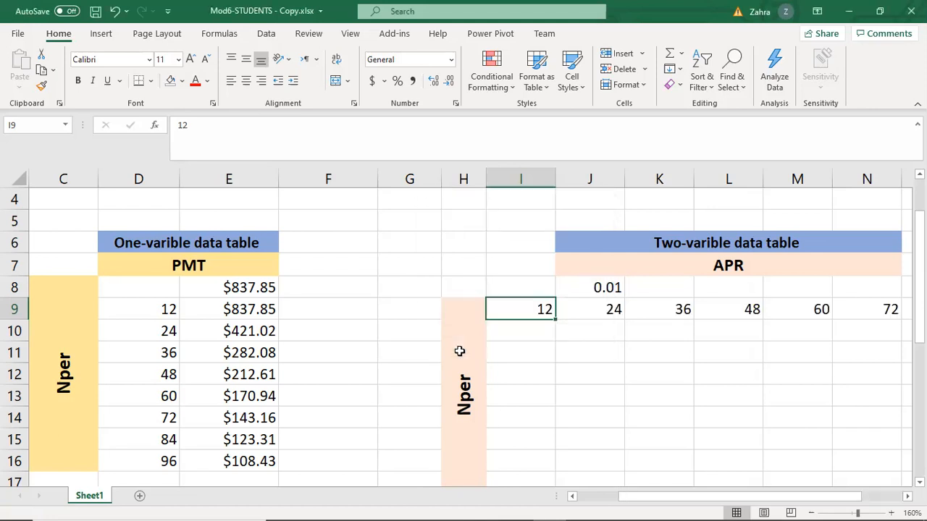
double_click(609, 203)
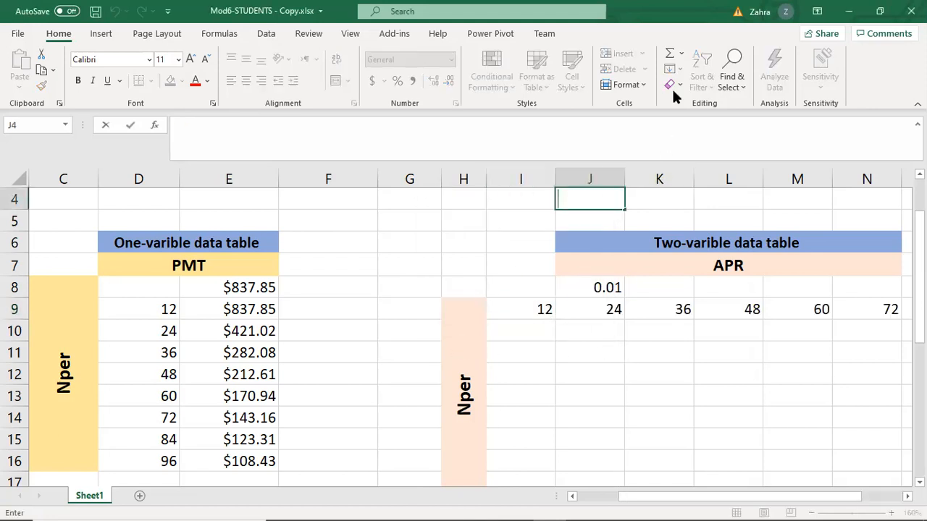
Clear the misplaced Nper values from J9 onward in row 9, keeping only the starting value in I9.
click(541, 316)
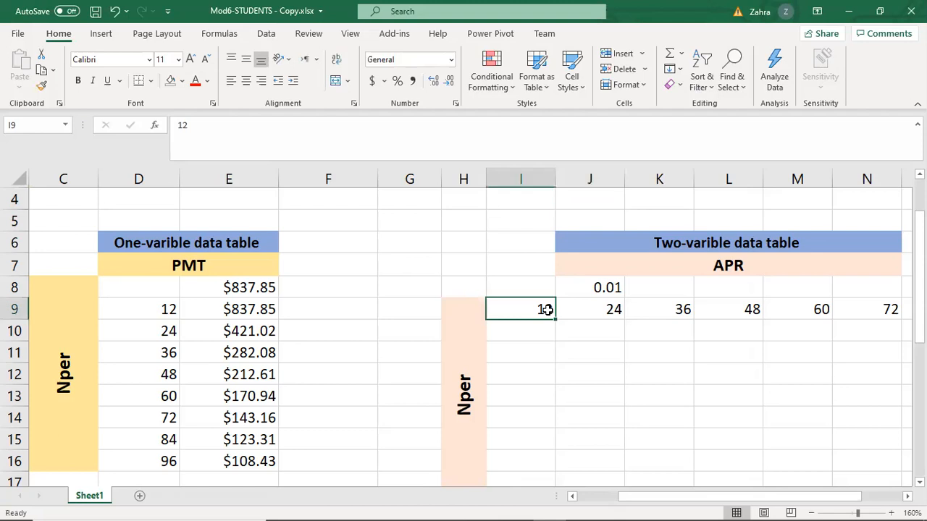
drag(540, 308, 680, 309)
drag(591, 309, 786, 318)
key(Delete)
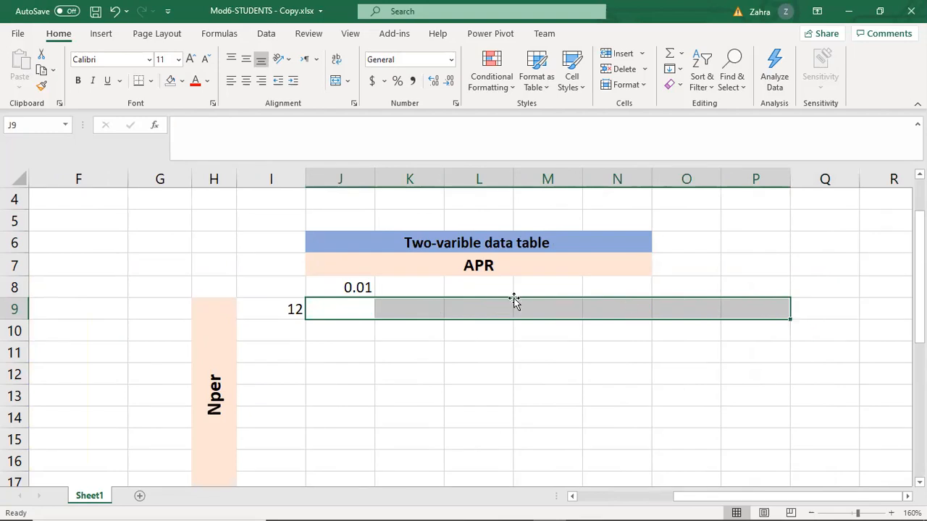
Fill a linear Nper series down column I from I9 with a step value of 12, ending at 96.
click(293, 308)
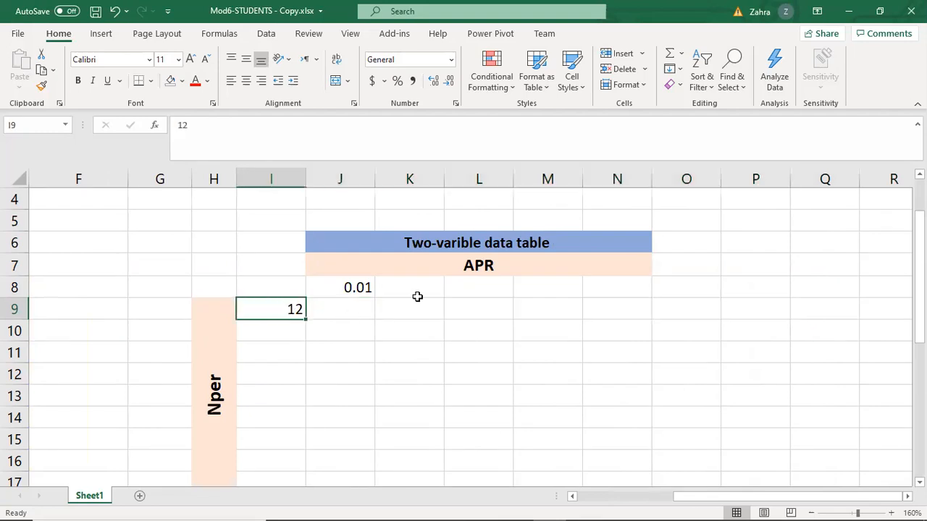
click(675, 70)
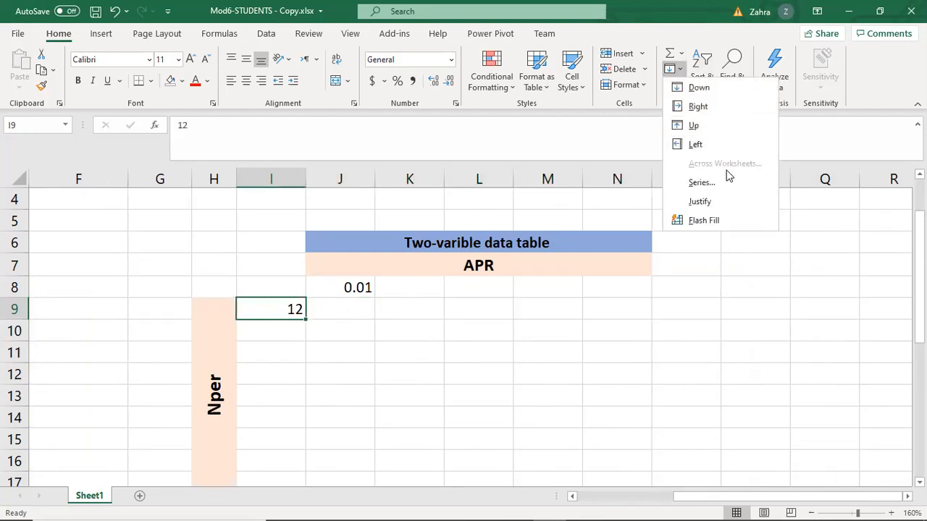
click(433, 252)
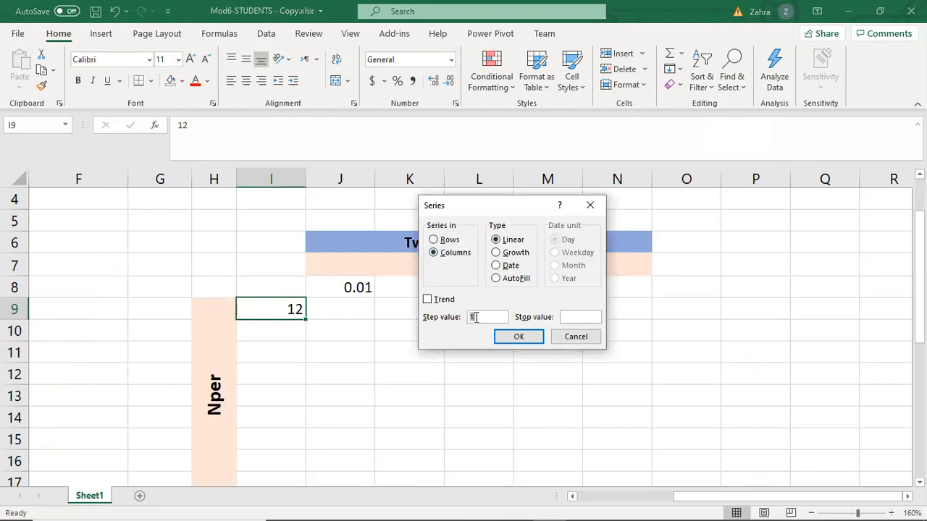
text(2)
click(519, 337)
Fill a linear APR series along row 8 from J8 with a step value of 0.02 and a stop value of 0.09.
drag(367, 288, 617, 299)
click(348, 288)
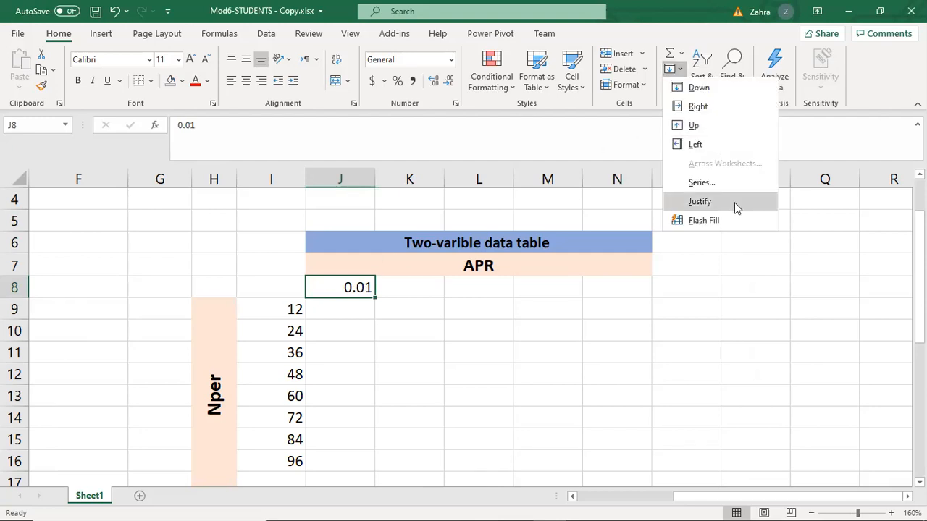
click(720, 184)
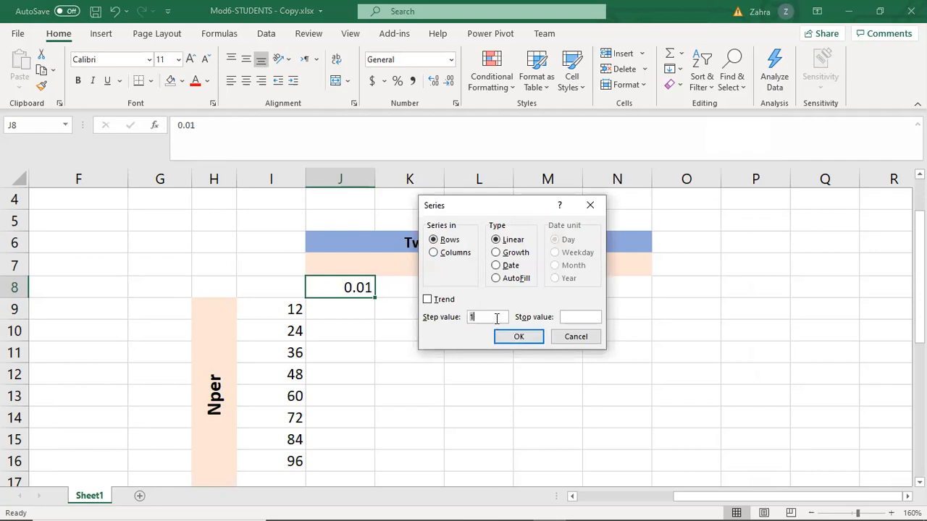
click(533, 336)
click(507, 317)
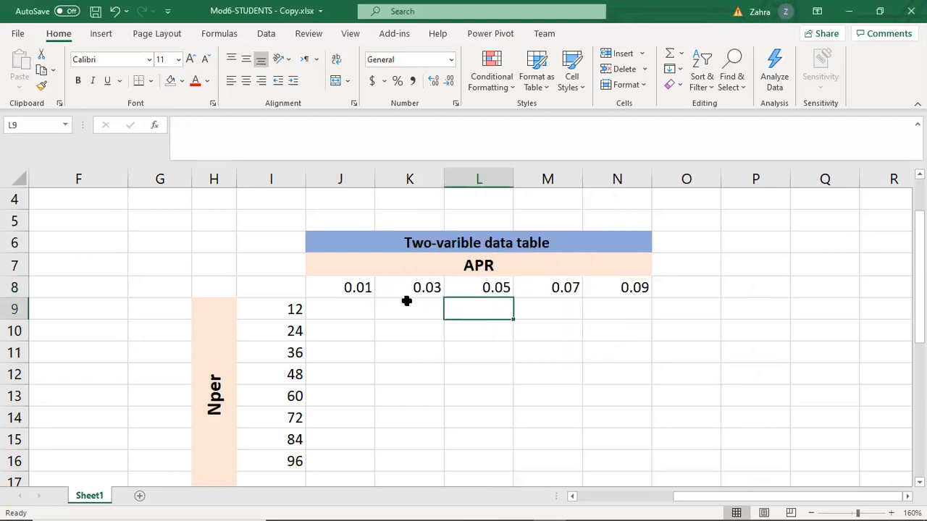
Review the APR values in J8:N8 and the Nper values in I9:I16 against the empty payment grid between them.
drag(366, 289, 629, 288)
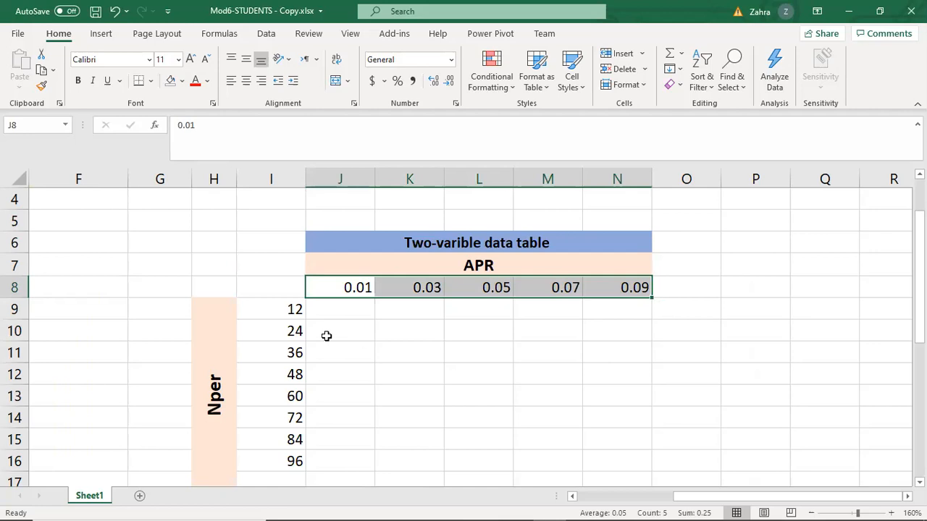
drag(284, 312, 293, 462)
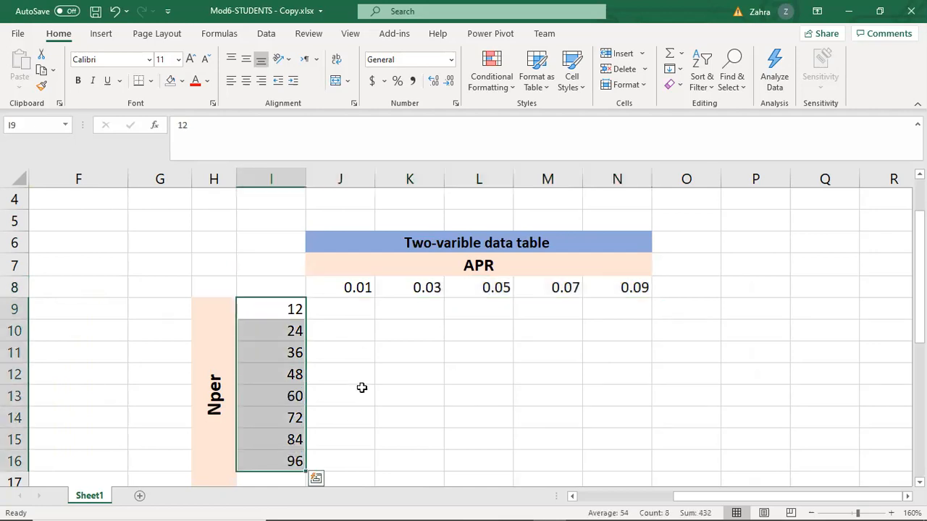
click(499, 378)
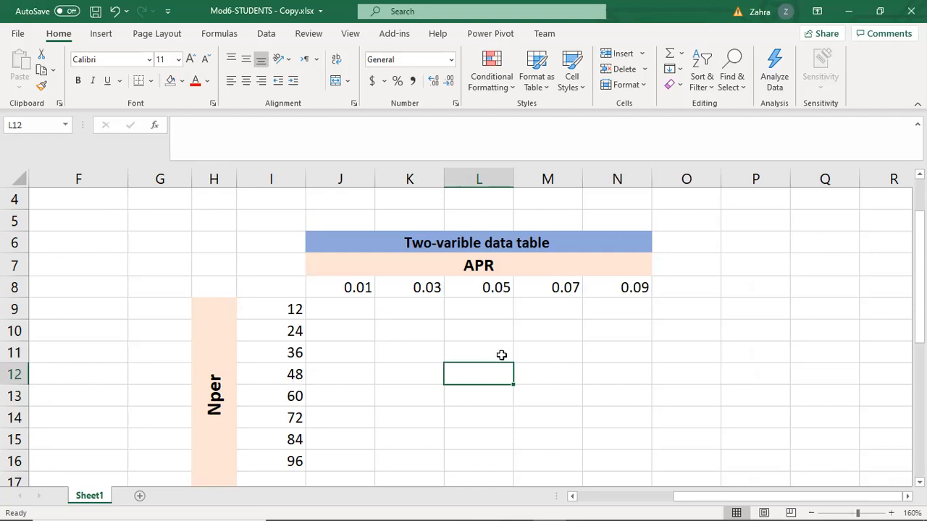
click(552, 347)
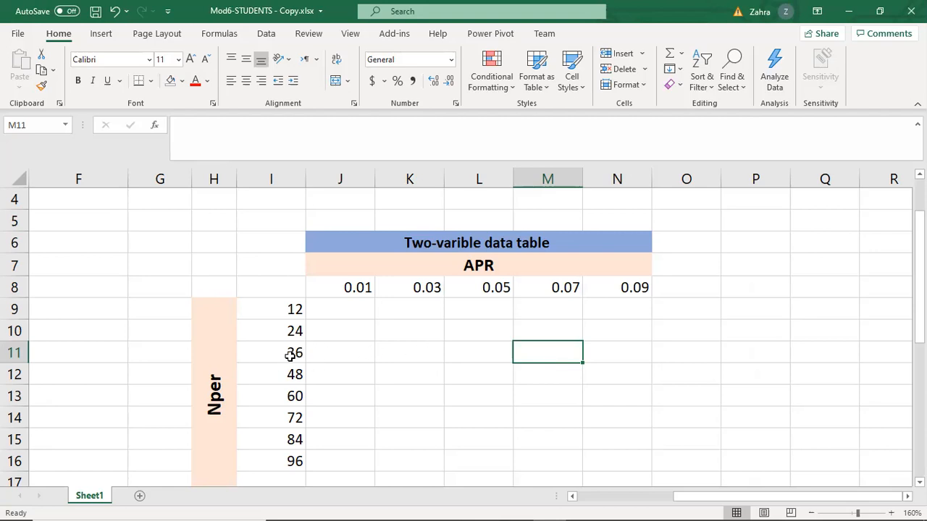
Link the two-variable table's corner cell I8 to the PMT output with the formula =E3.
click(281, 286)
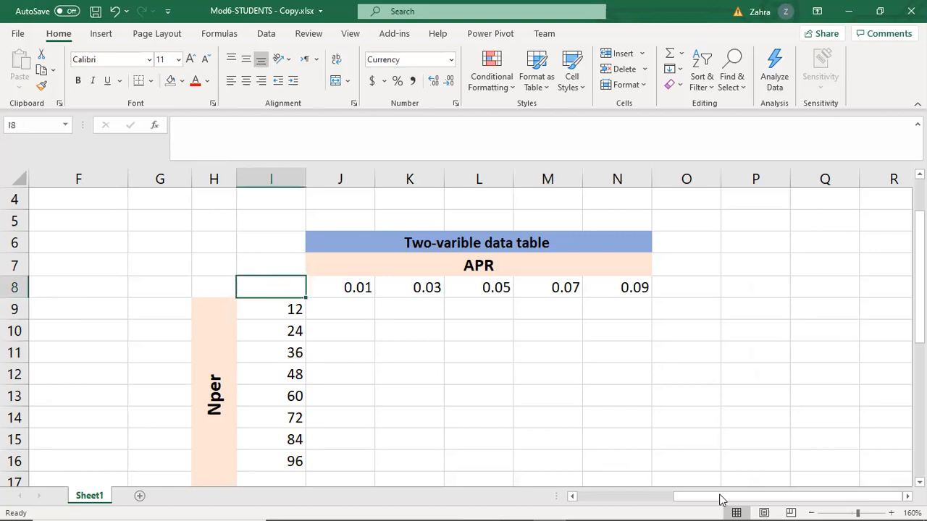
drag(726, 501, 610, 498)
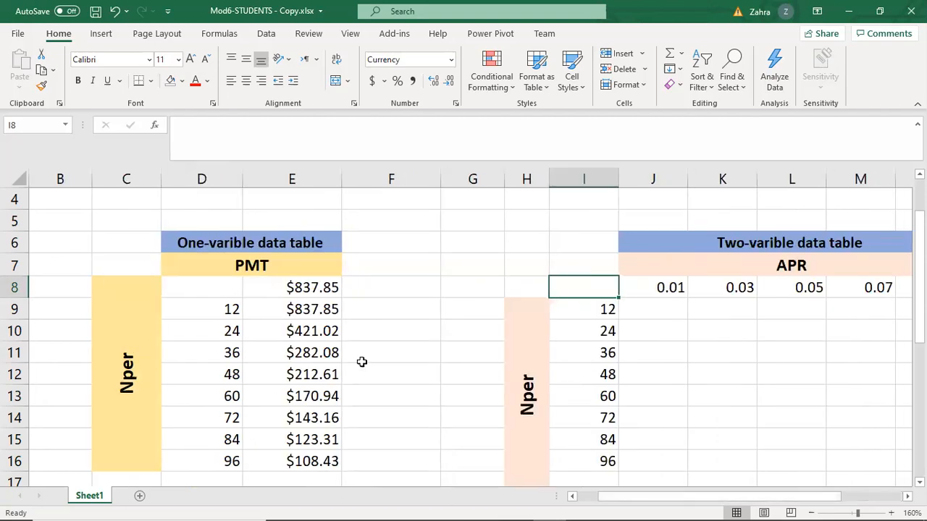
scroll(433, 373, up, 1)
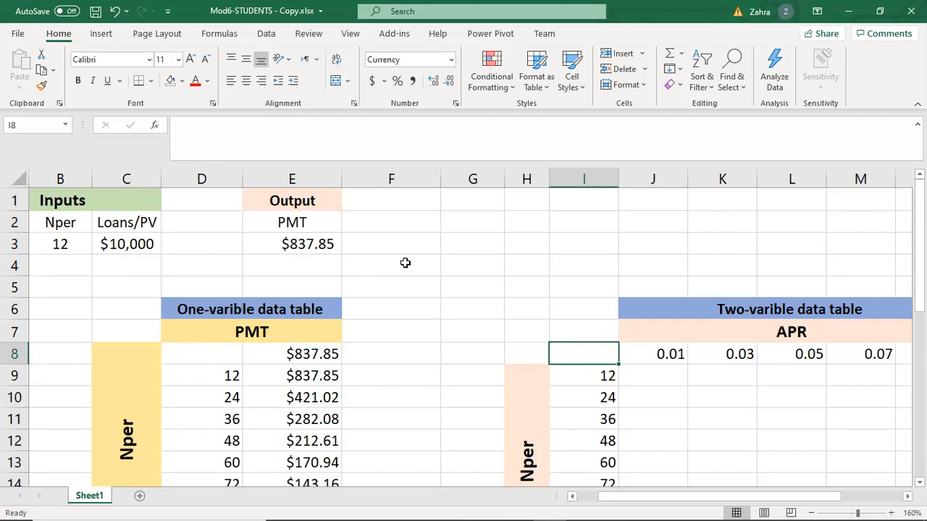
text(=)
click(314, 238)
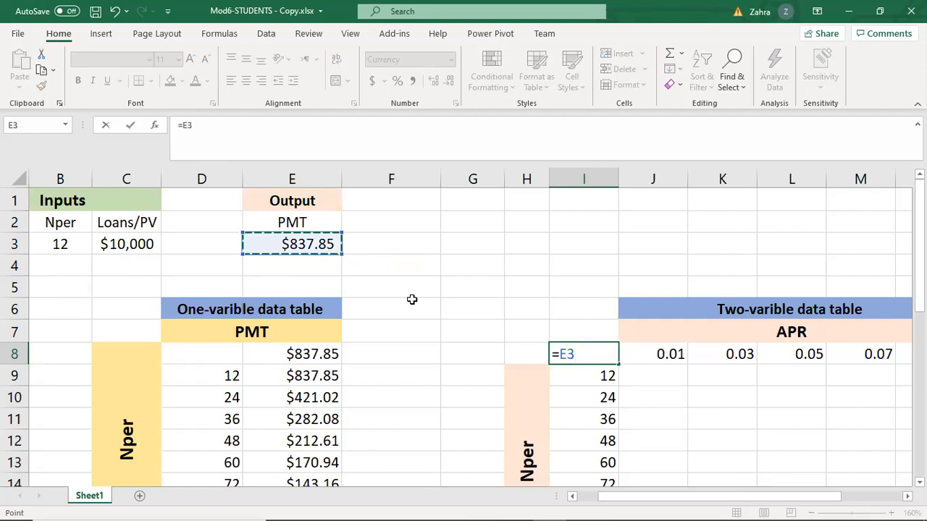
key(Return)
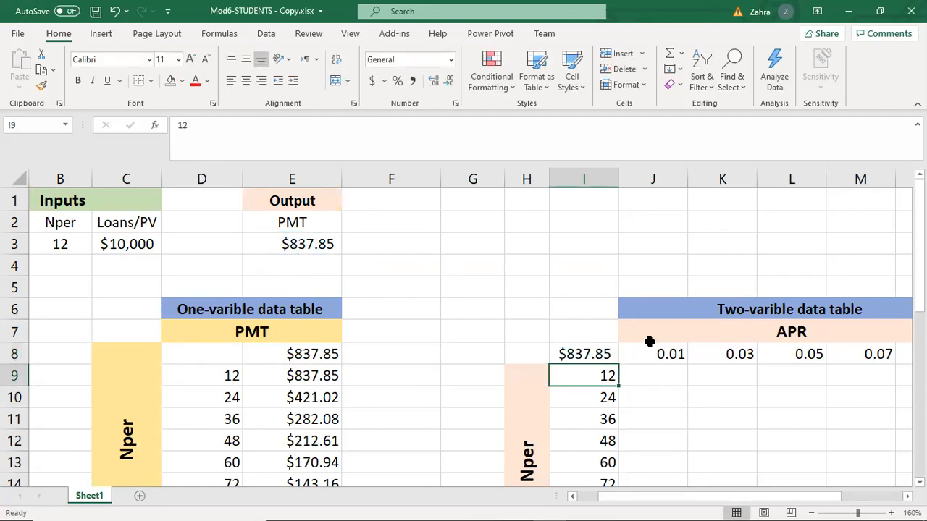
click(598, 353)
Create a what-if data table over I8:N16 with A3 as the row input cell and B3 as the column input cell.
scroll(650, 359, down, 1)
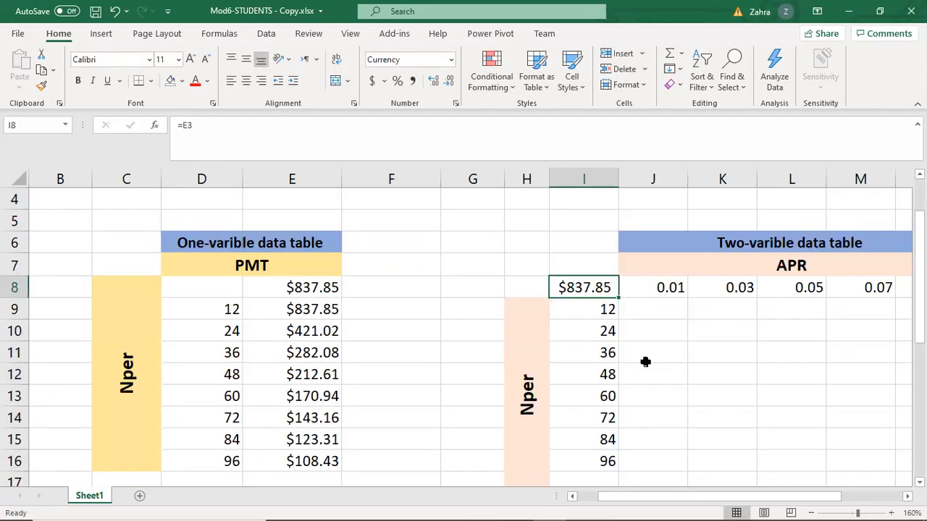
drag(641, 499, 682, 499)
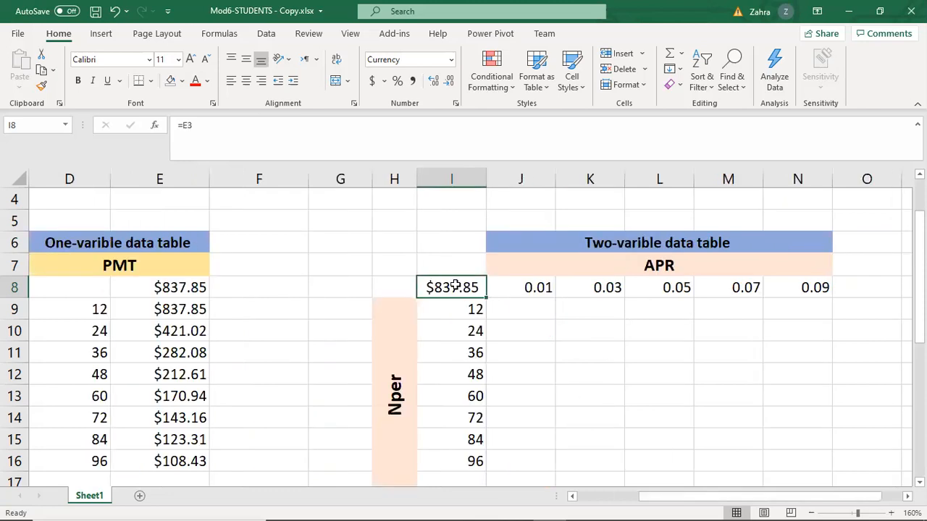
drag(444, 287, 816, 453)
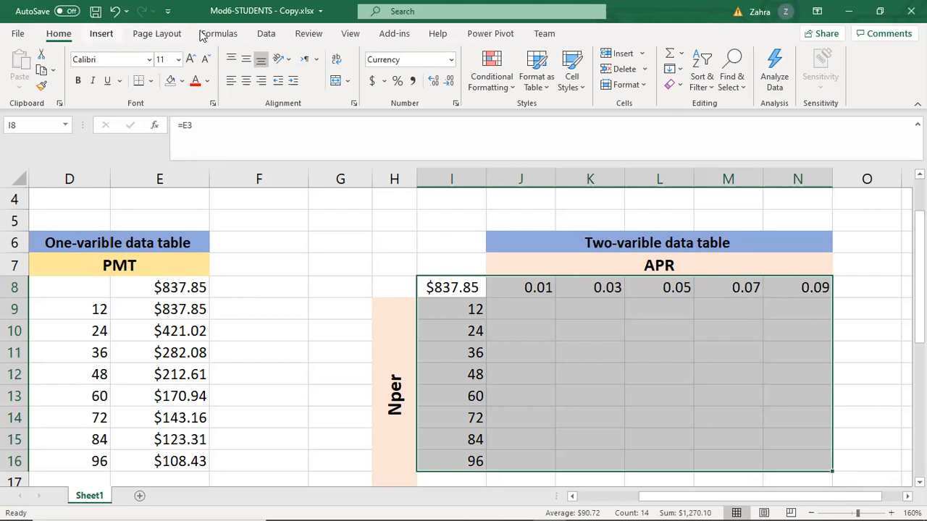
click(266, 33)
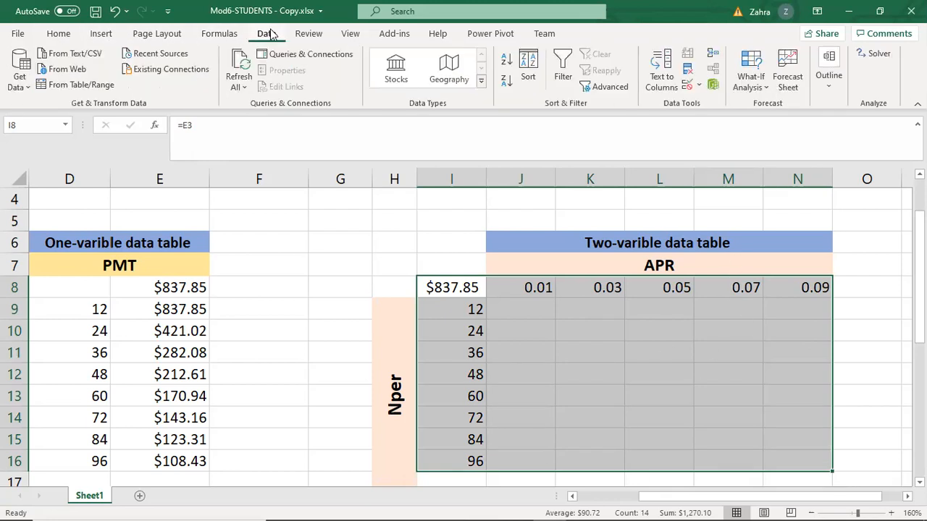
click(759, 71)
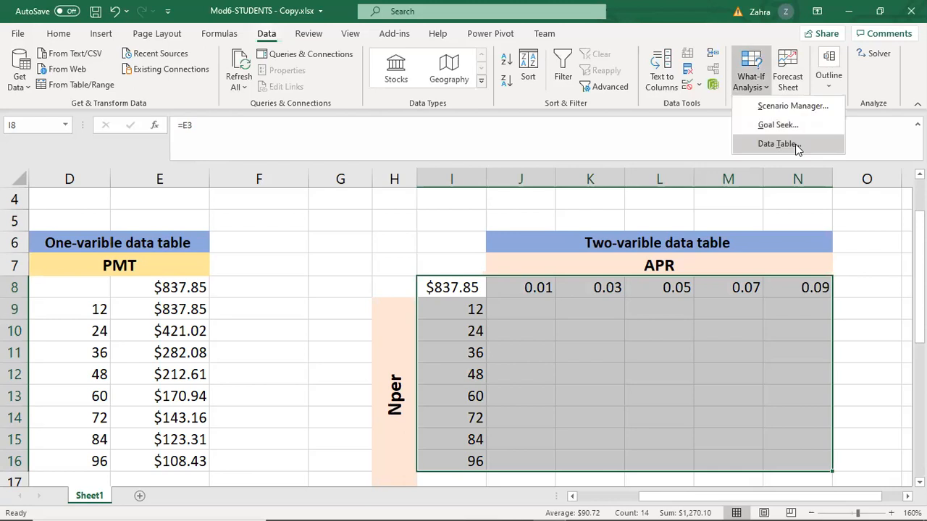
key(Return)
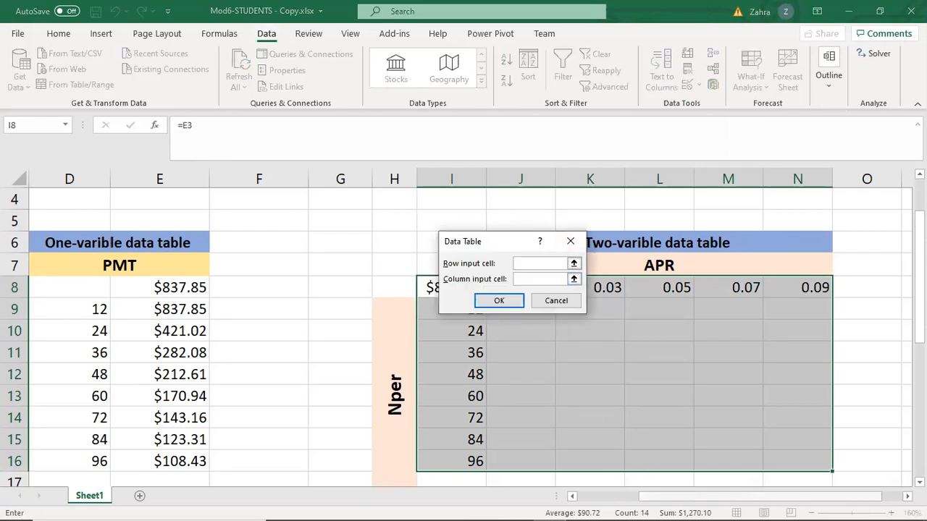
scroll(379, 278, left, 3)
scroll(379, 278, up, 1)
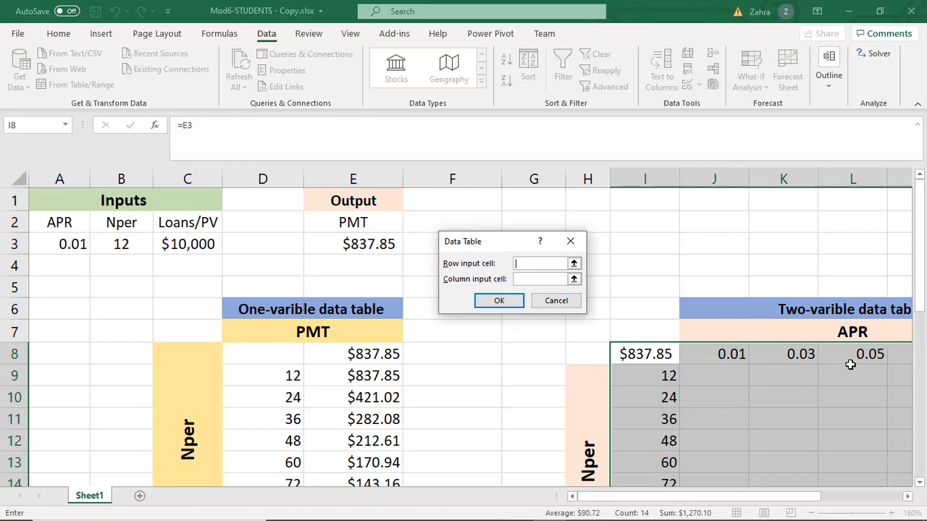
click(68, 246)
click(539, 279)
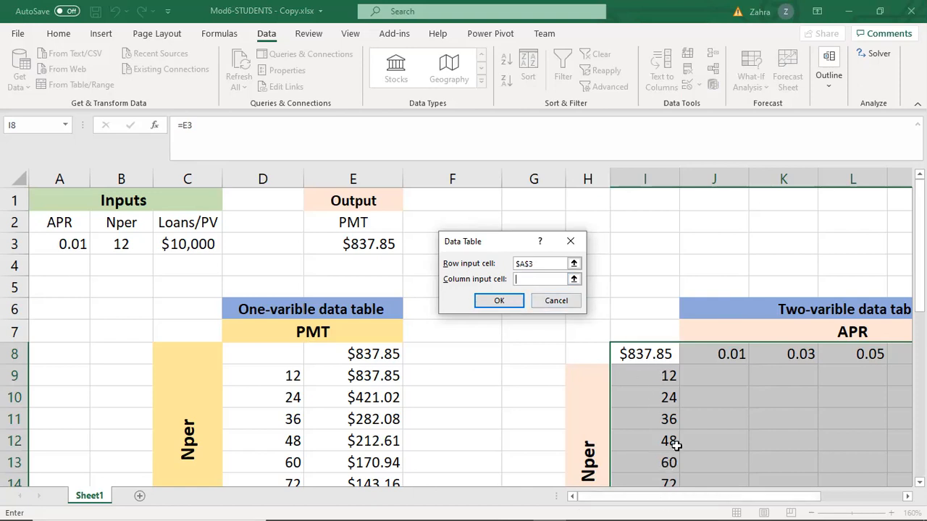
click(120, 244)
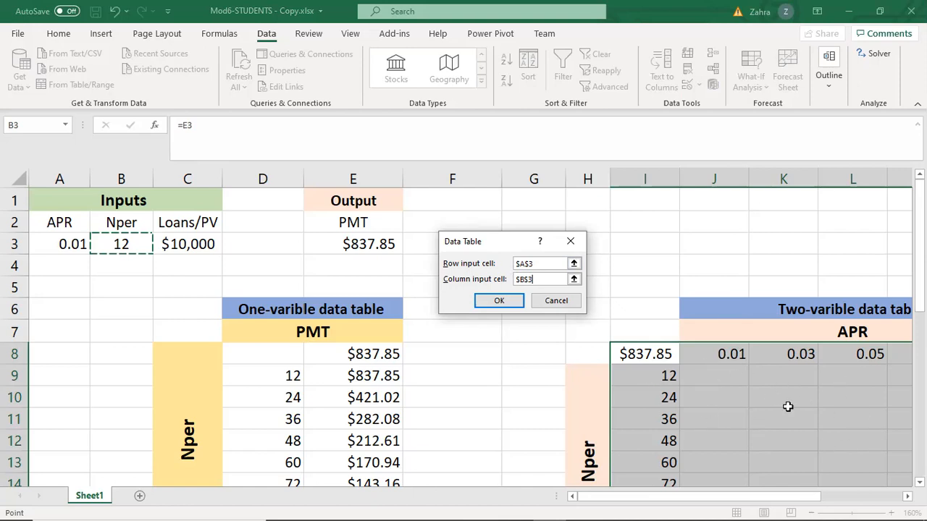
click(505, 302)
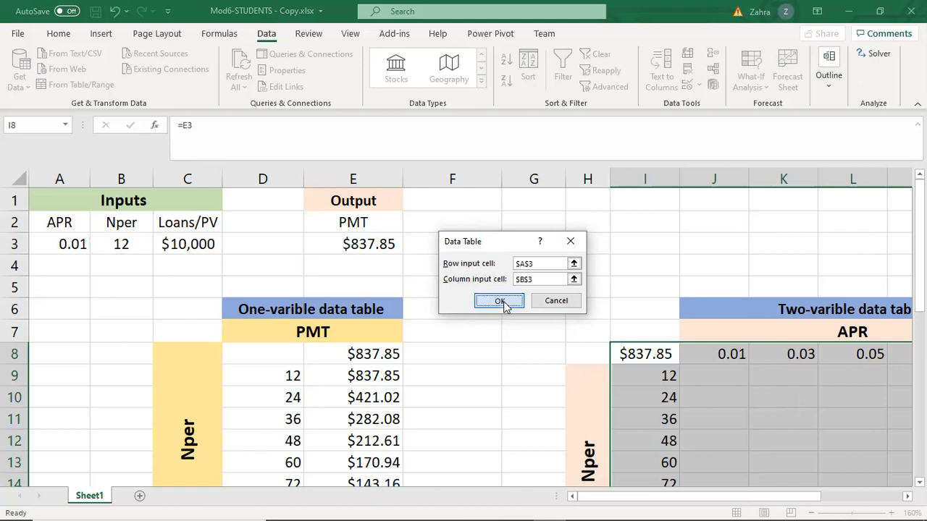
Examine the calculated payments in the two-variable table and the TABLE formula behind cell N12.
scroll(736, 498, right, 4)
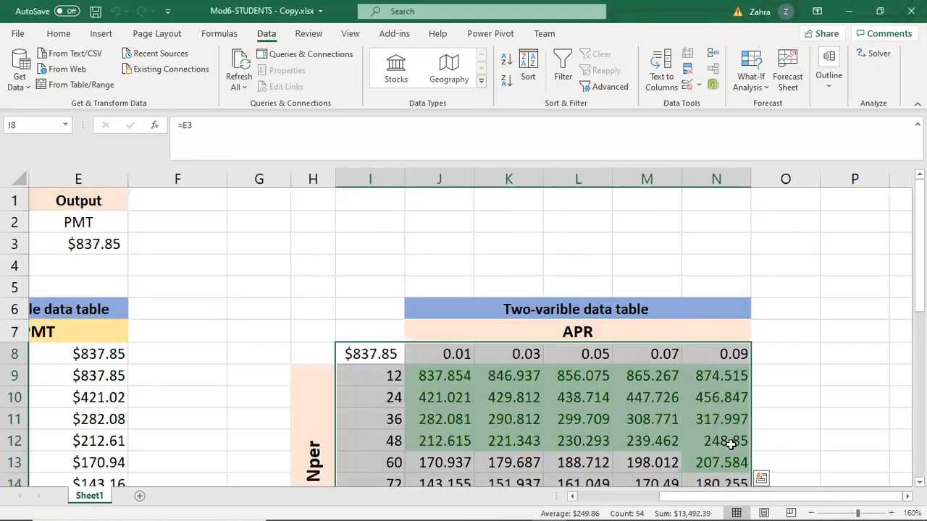
click(728, 441)
scroll(705, 387, down, 3)
scroll(706, 389, up, 2)
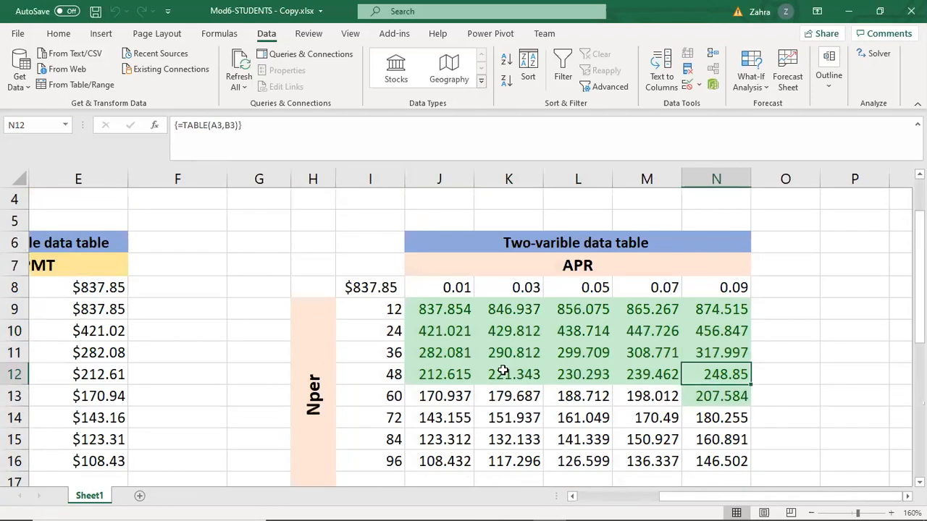
scroll(660, 346, down, 1)
scroll(660, 345, up, 1)
Clear the conditional formatting rules from the payment cells J9:N16 of the two-variable data table.
drag(427, 305, 735, 464)
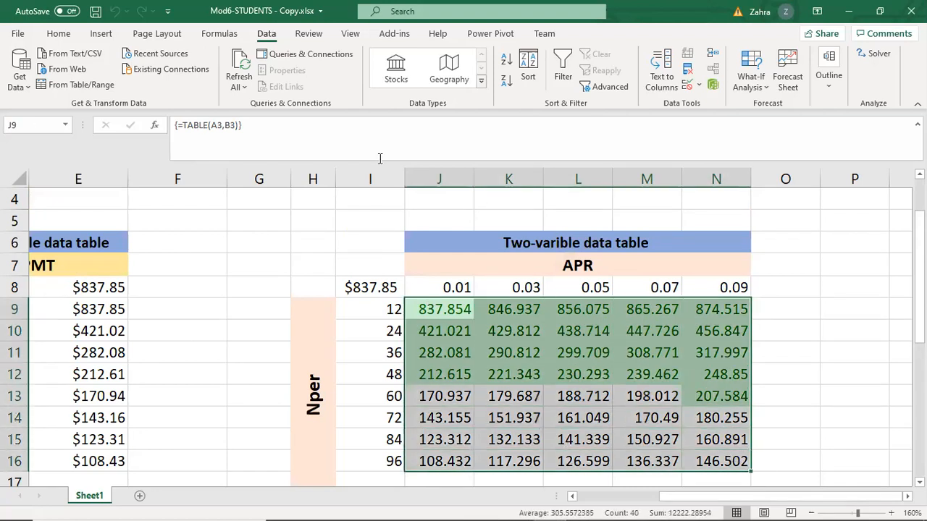
click(58, 34)
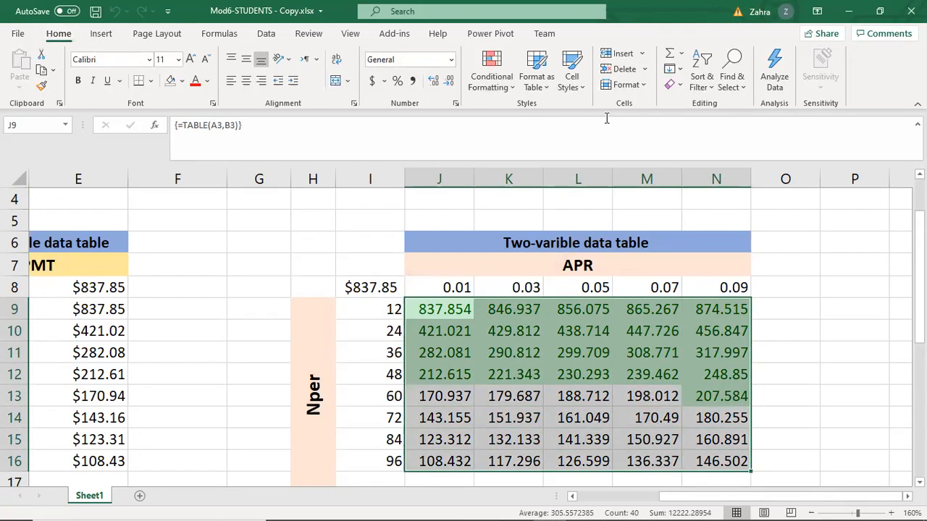
click(643, 86)
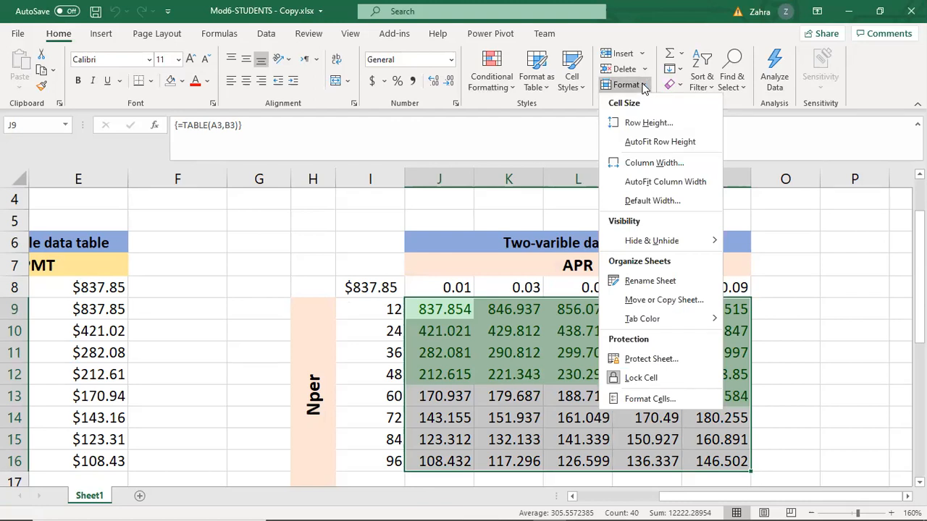
click(512, 88)
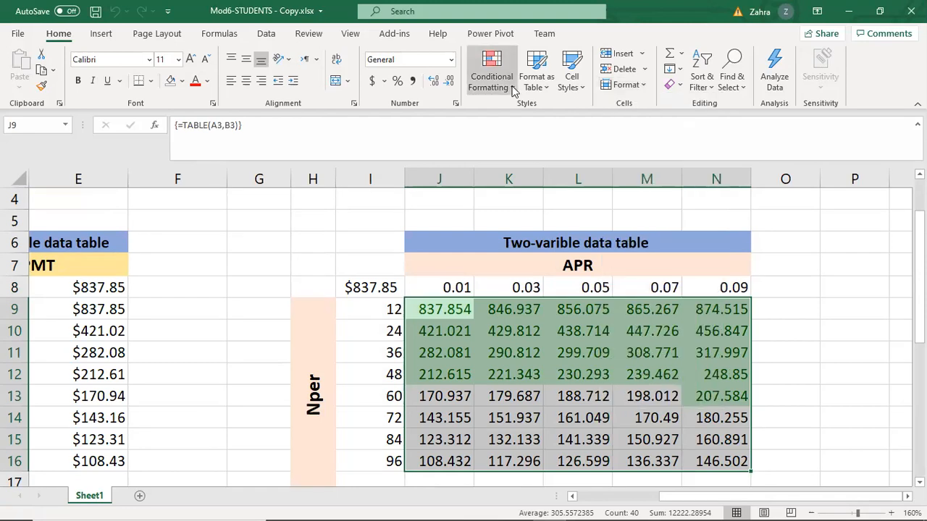
click(511, 89)
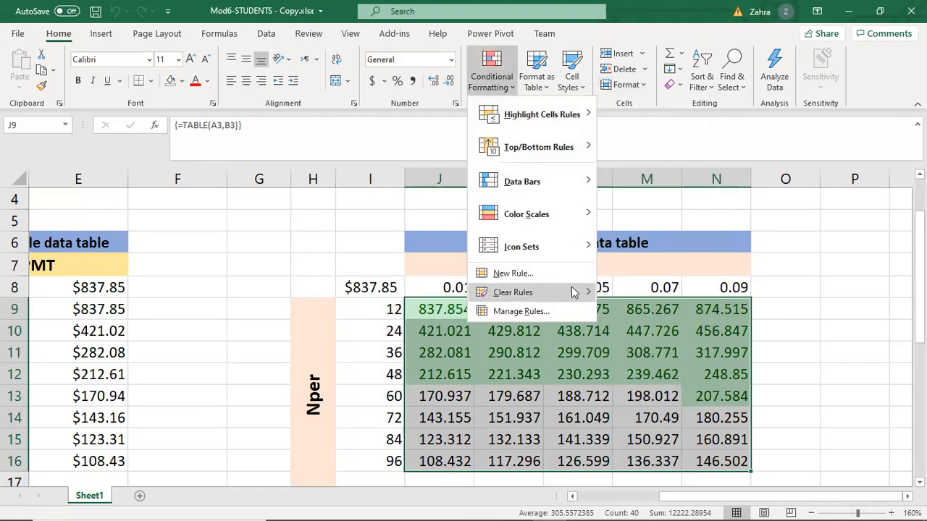
mouse_move(604, 289)
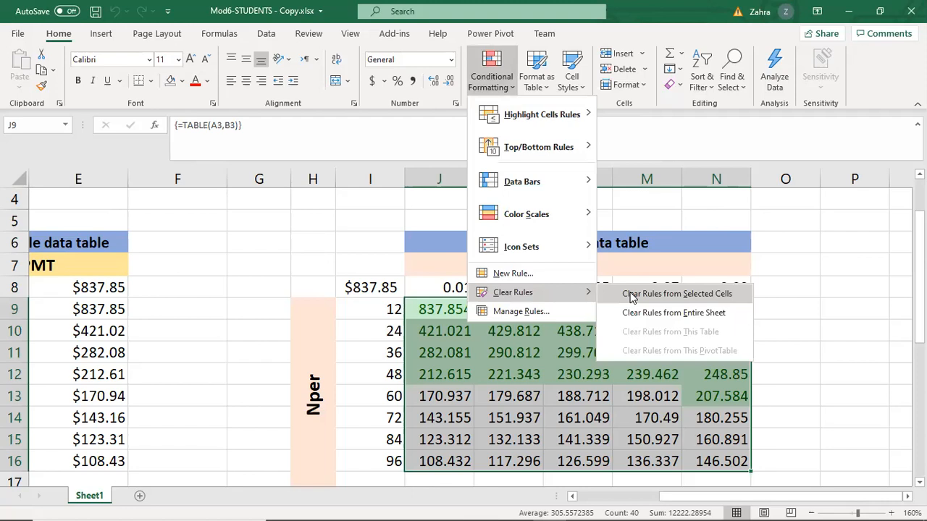
click(632, 294)
click(579, 374)
Examine the payments across the two-variable table against their APR and Nper headings, checking the TABLE formula in several cells.
scroll(482, 331, down, 1)
click(447, 246)
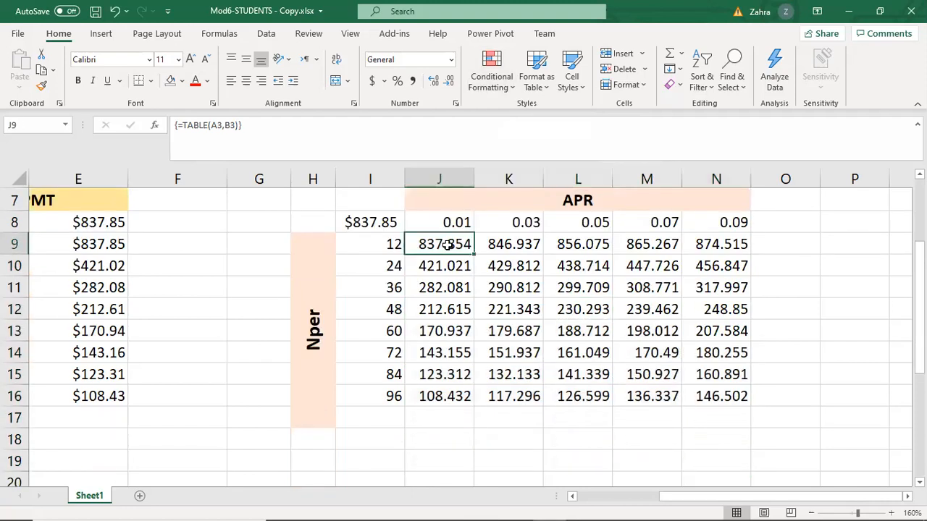
click(518, 269)
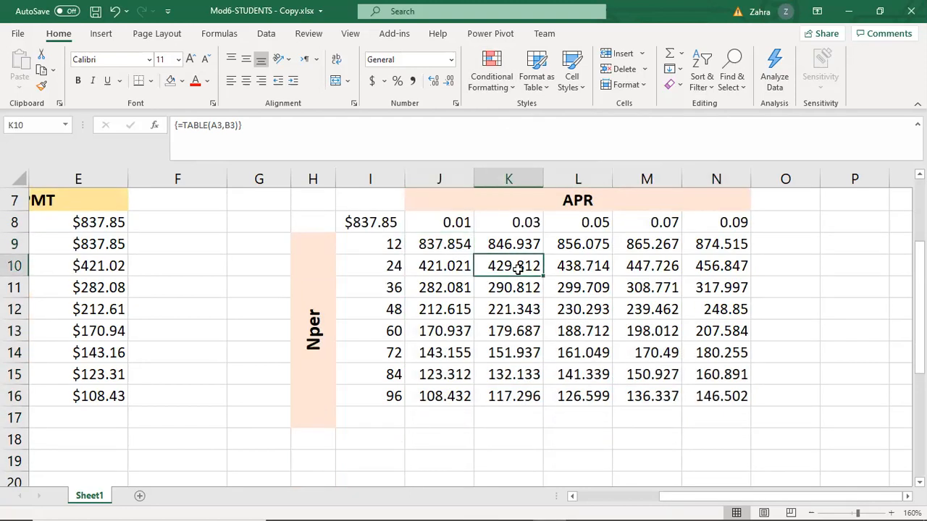
scroll(522, 265, up, 1)
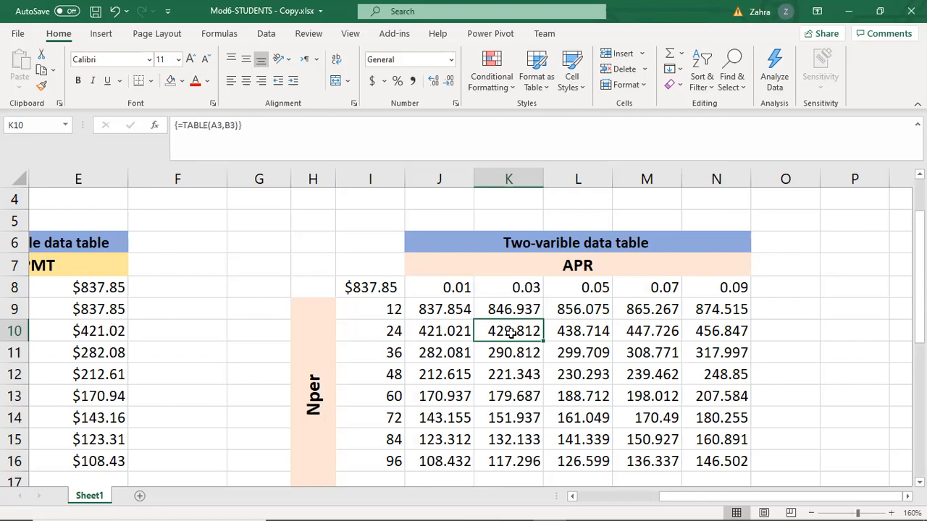
scroll(511, 331, down, 1)
scroll(513, 397, up, 1)
scroll(540, 336, down, 1)
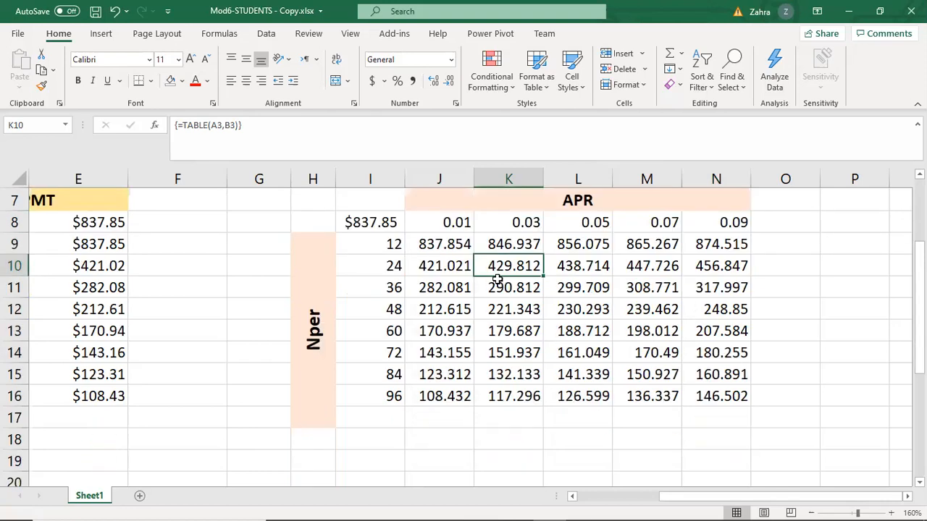
click(611, 351)
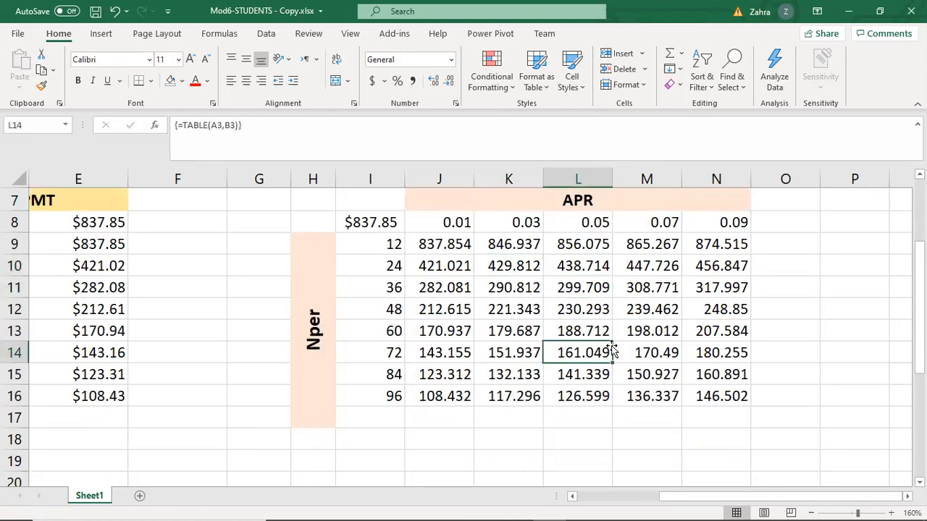
click(704, 337)
click(735, 378)
scroll(701, 370, up, 1)
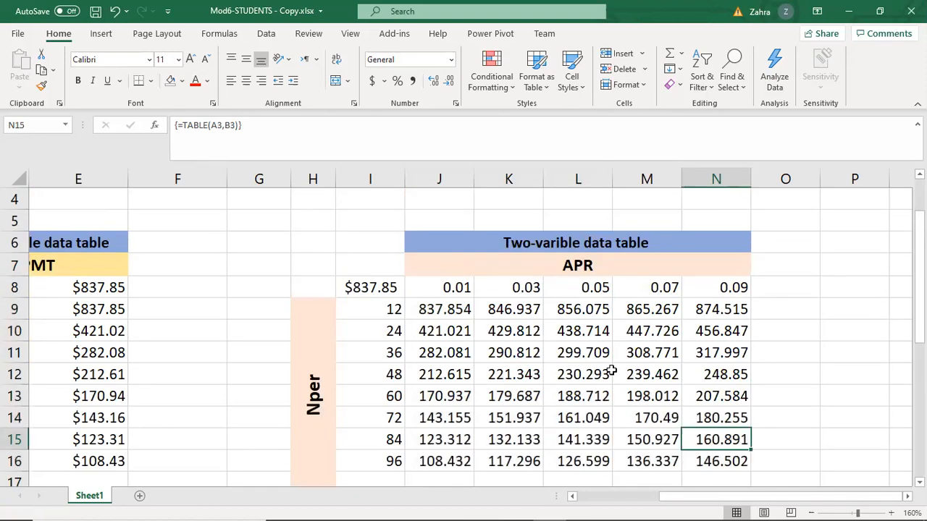
scroll(571, 325, down, 1)
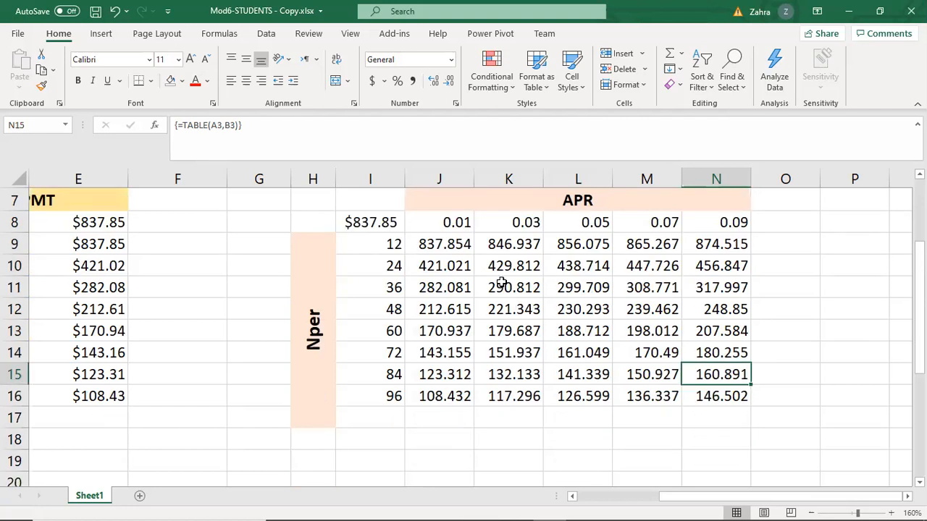
scroll(640, 290, up, 1)
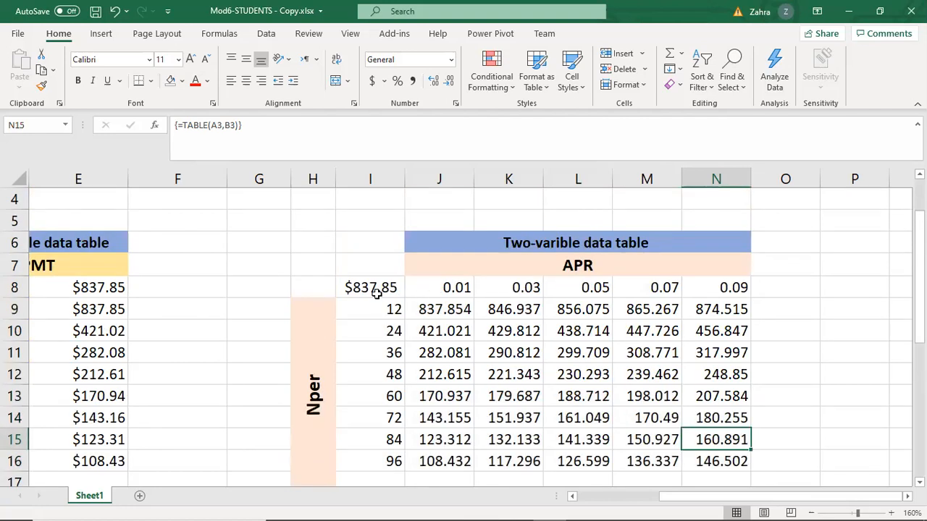
drag(370, 290, 724, 463)
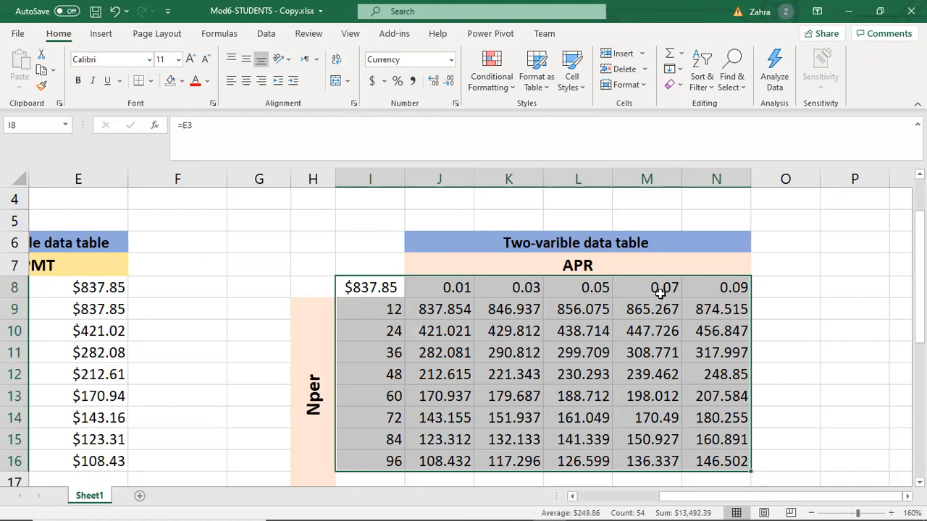
click(497, 87)
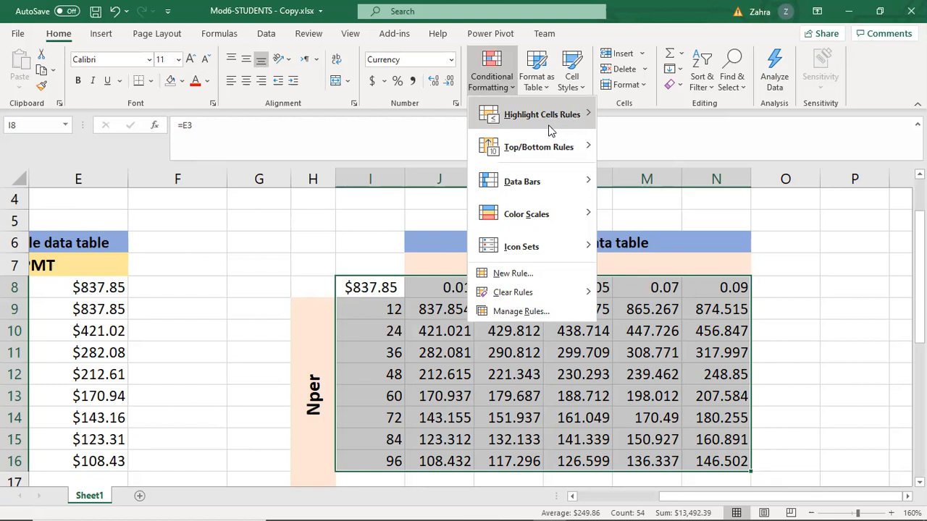
mouse_move(549, 130)
click(709, 156)
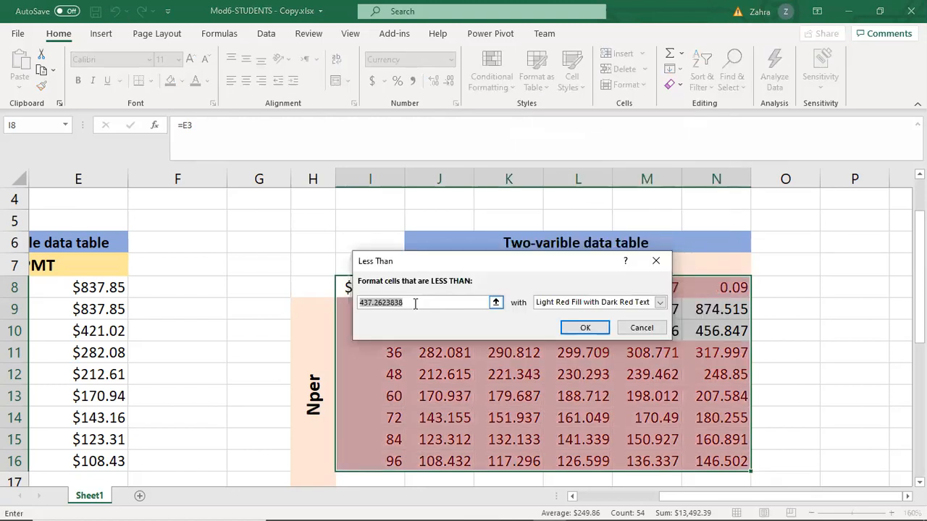
text(200)
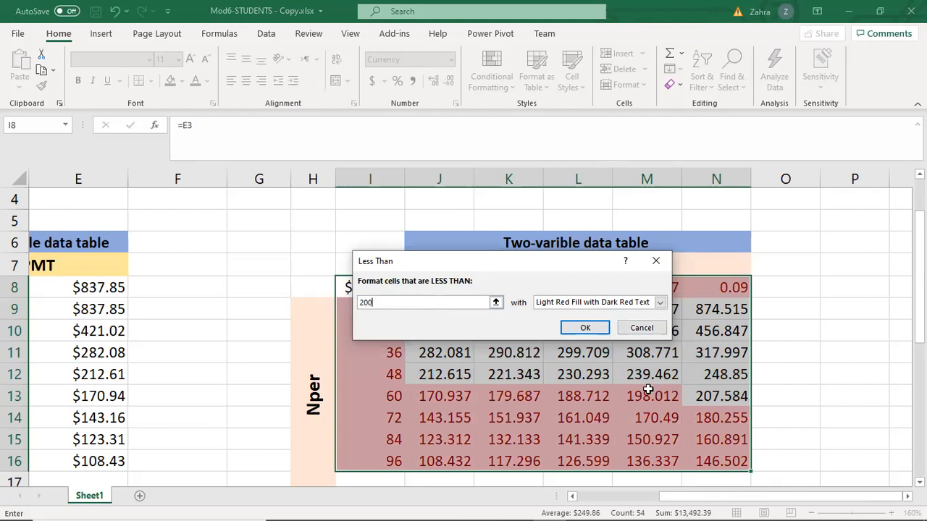
click(656, 261)
Highlight payments in J9:N16 that are less than 200 using Green Fill with Dark Green Text.
click(498, 313)
drag(439, 307, 726, 467)
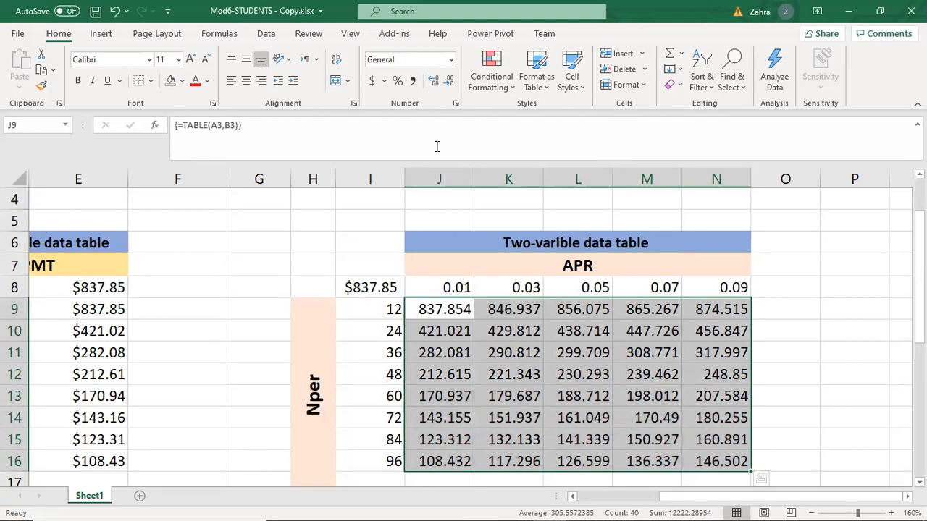
click(487, 88)
mouse_move(543, 116)
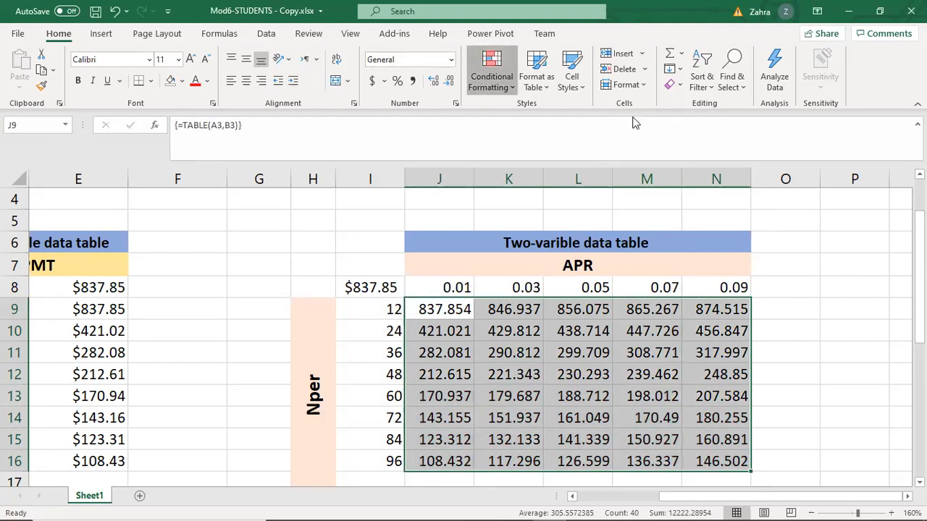
click(661, 150)
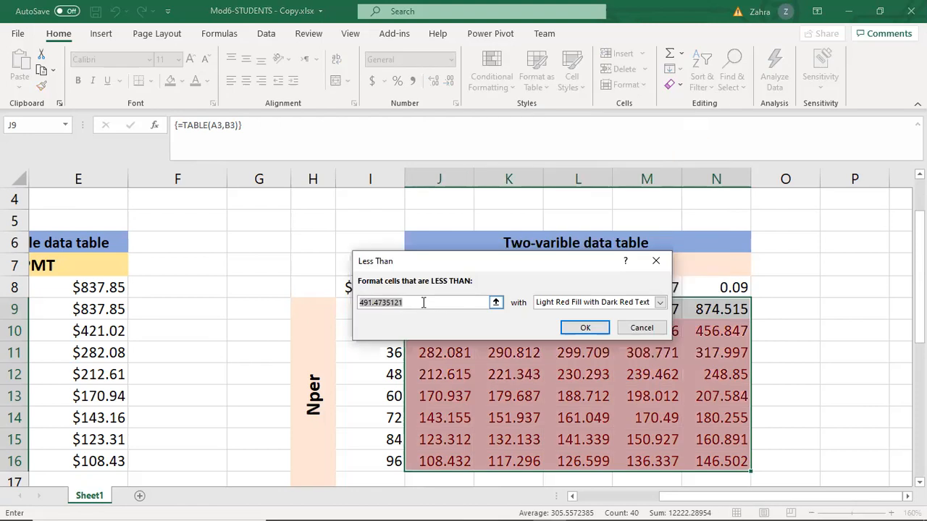
text(29)
text(00)
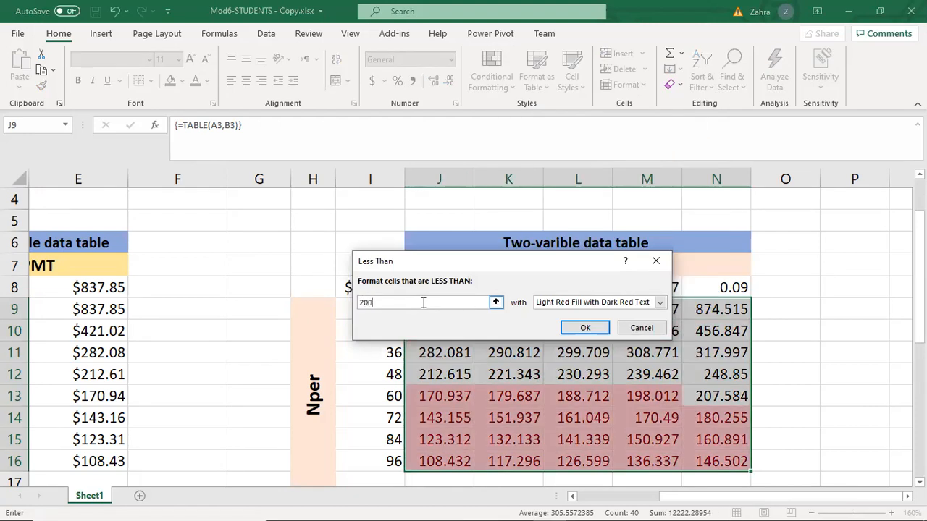
click(659, 302)
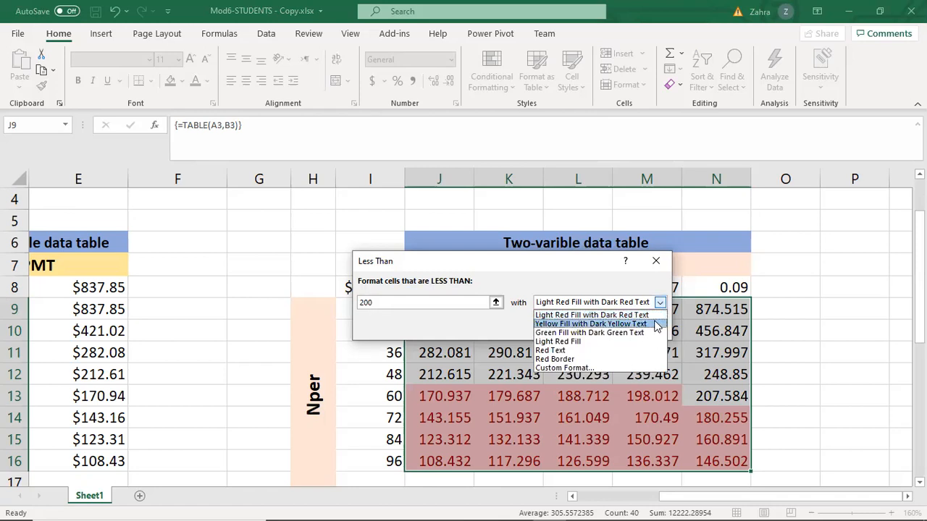
click(588, 332)
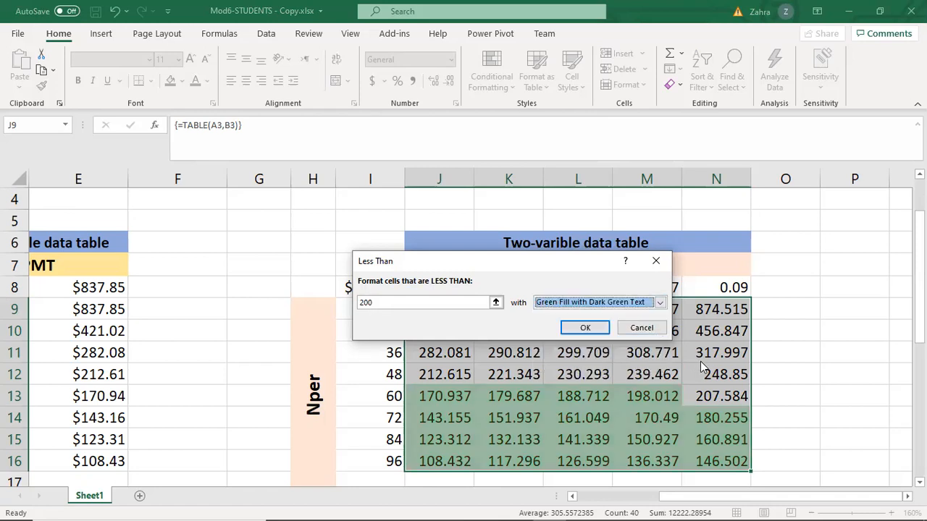
click(601, 334)
click(778, 375)
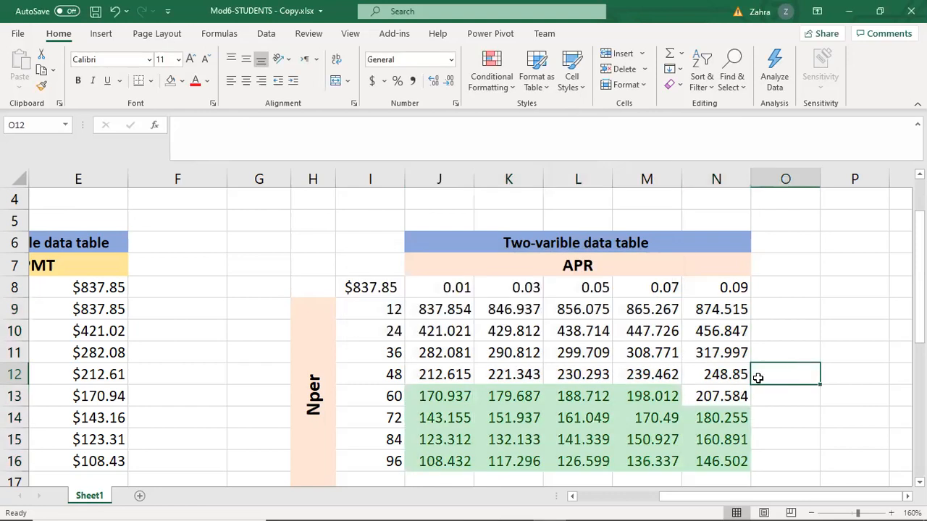
scroll(621, 390, down, 1)
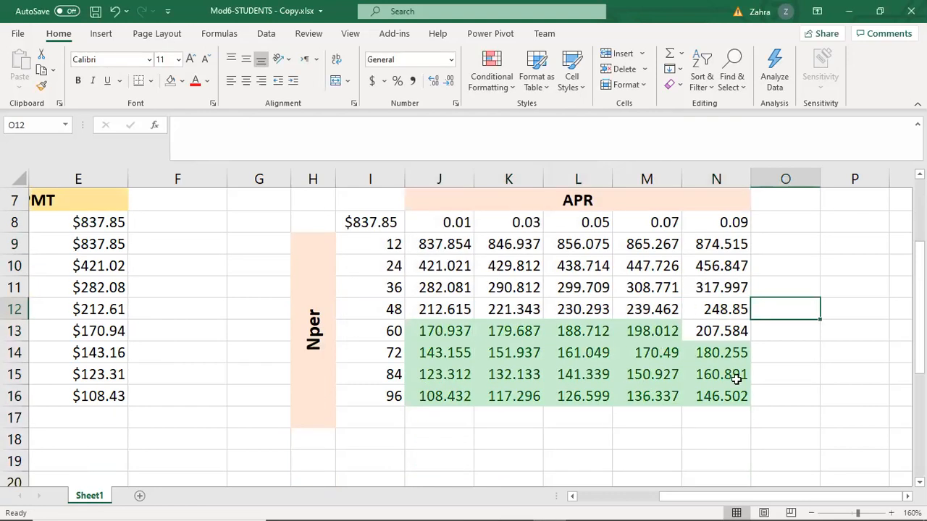
scroll(602, 356, up, 1)
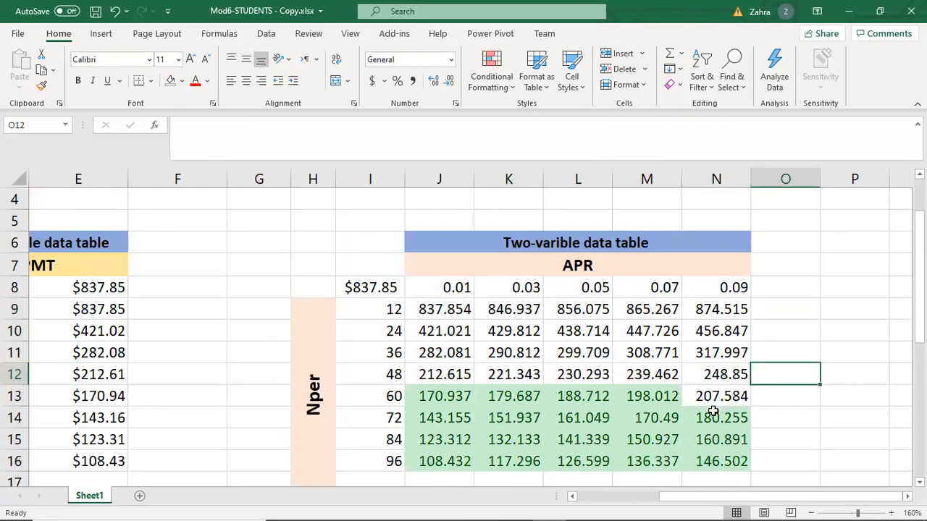